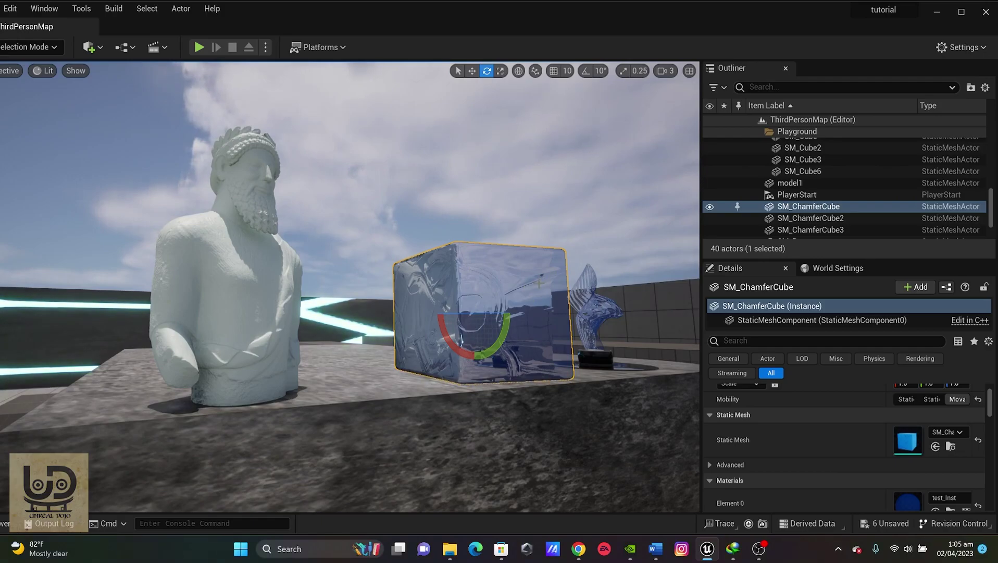
# - Examine the glass chamfer cube and its refraction up close from several angles
pyautogui.press('f')
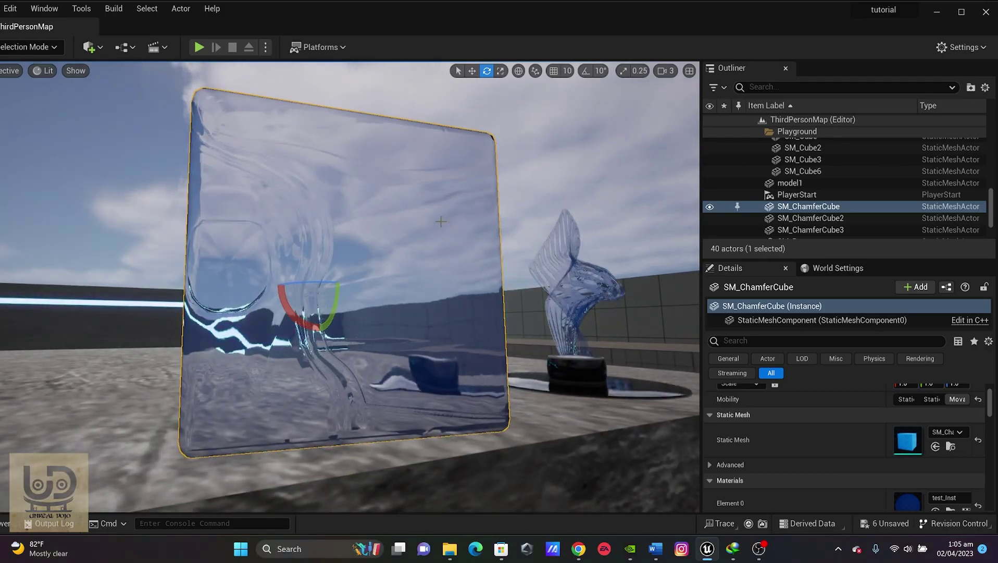
pyautogui.keyDown('alt'); pyautogui.moveTo(440, 221); pyautogui.dragTo(328, 250); pyautogui.keyUp('alt')
pyautogui.scroll(-5, 441, 221)
pyautogui.scroll(3, 440, 221)
pyautogui.keyDown('alt'); pyautogui.moveTo(440, 221); pyautogui.dragTo(416, 209); pyautogui.keyUp('alt')
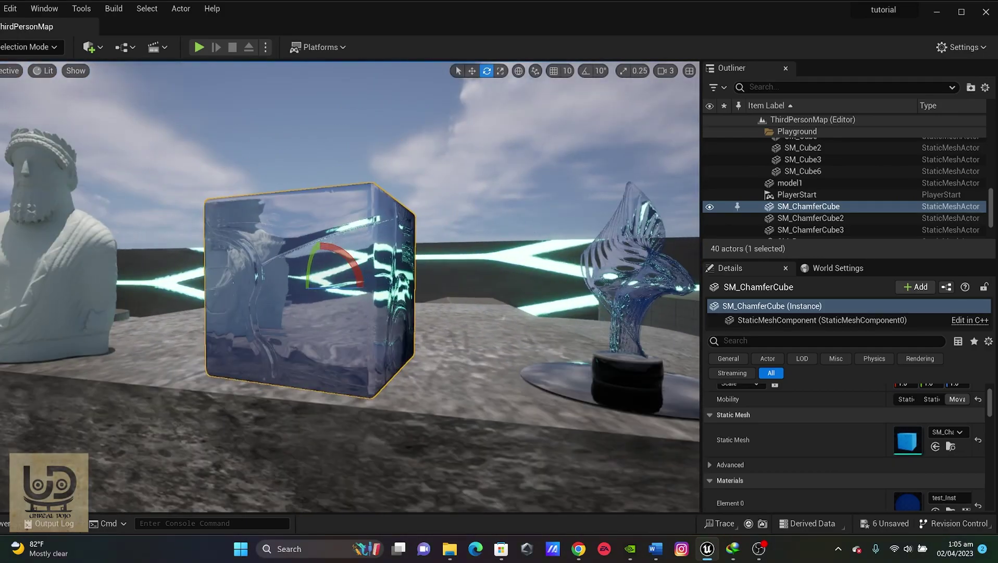
pyautogui.scroll(-1, 478, 238)
pyautogui.keyDown('alt'); pyautogui.moveTo(478, 238); pyautogui.dragTo(432, 238); pyautogui.keyUp('alt')
pyautogui.scroll(-3, 478, 239)
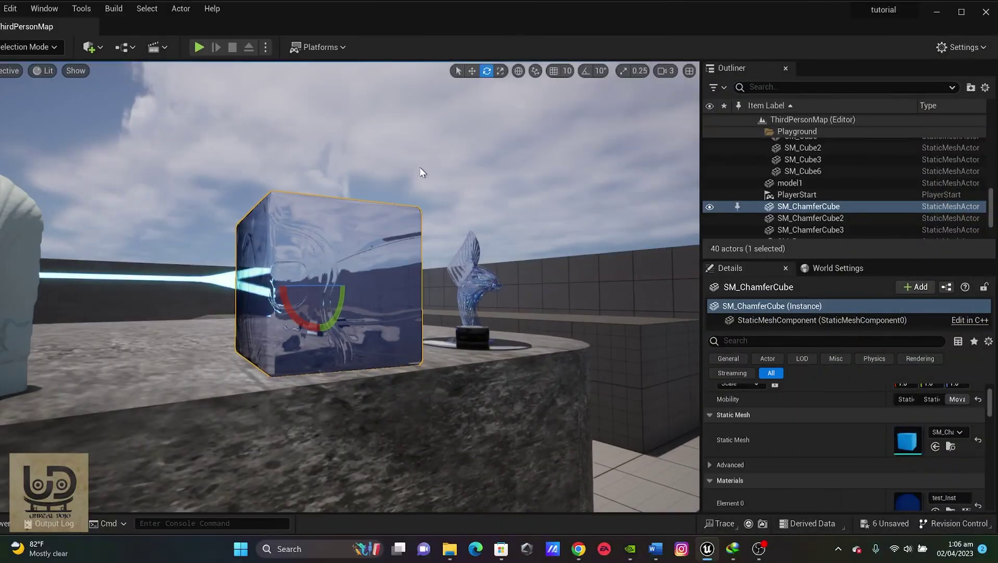
pyautogui.keyDown('alt'); pyautogui.moveTo(334, 291); pyautogui.dragTo(291, 313); pyautogui.keyUp('alt')
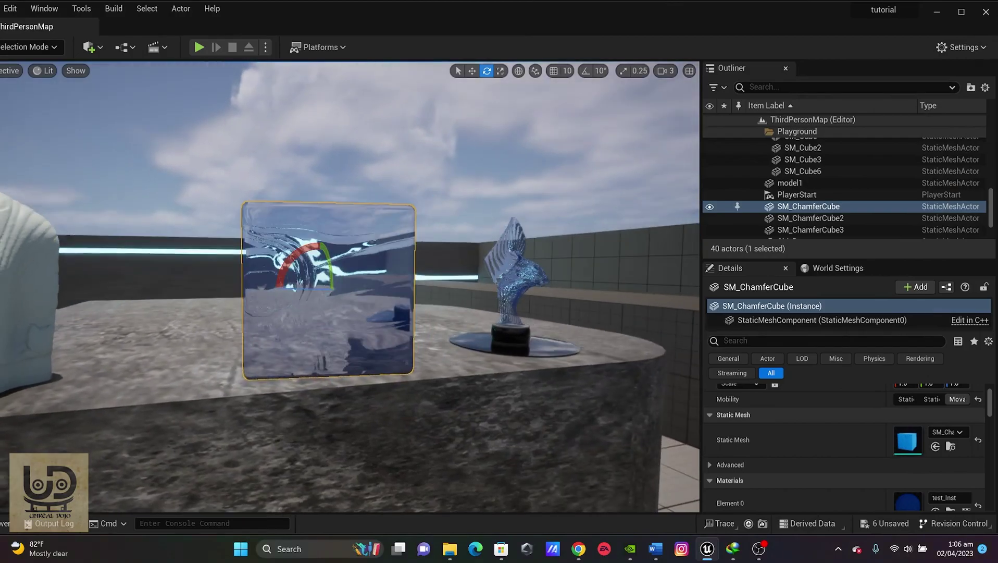
pyautogui.click(450, 158)
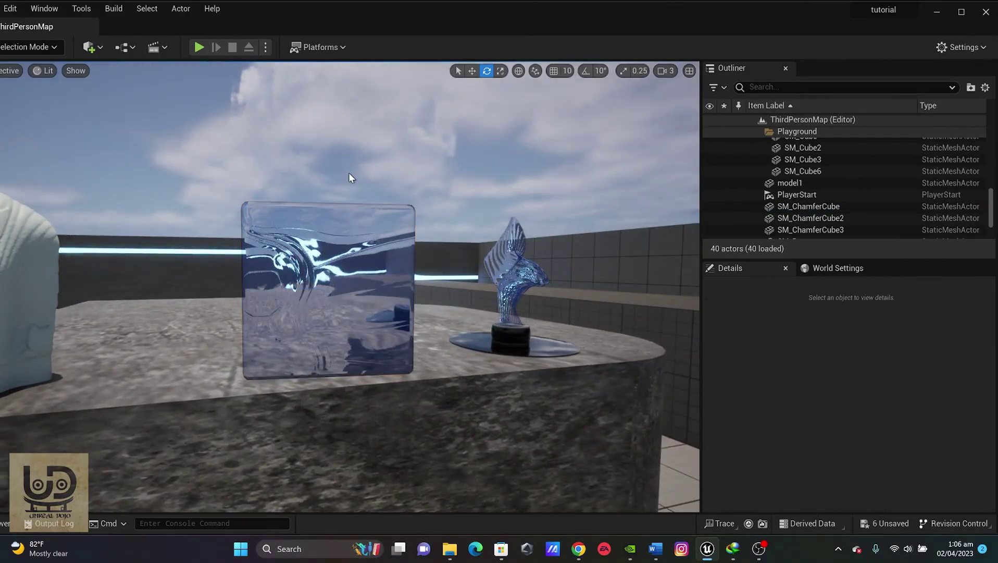
# - Create a new material named tutorial_mat in the project's material folder
pyautogui.click(329, 227)
pyautogui.hotkey('ctrl', 'space')
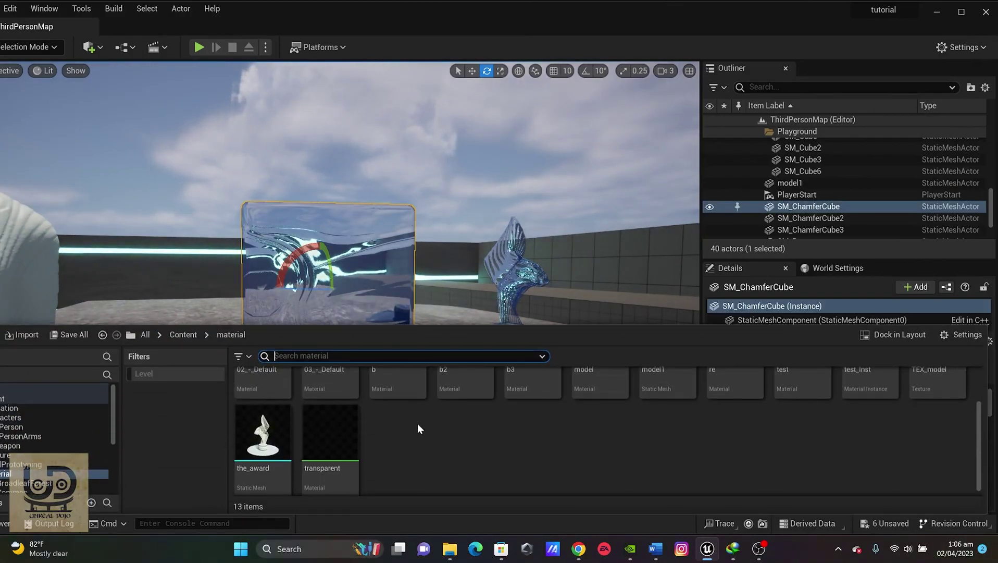
pyautogui.rightClick(400, 454)
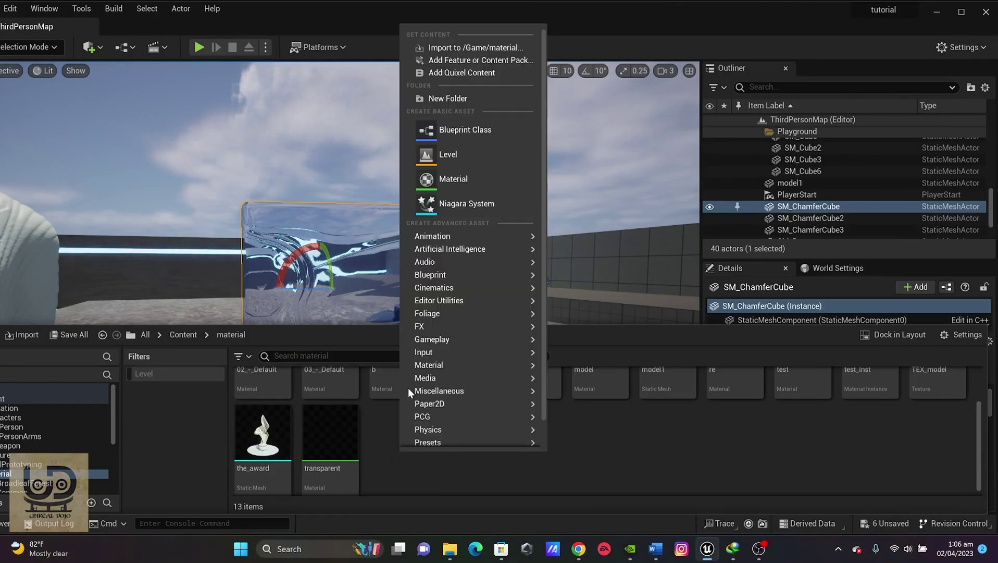
pyautogui.click(443, 177)
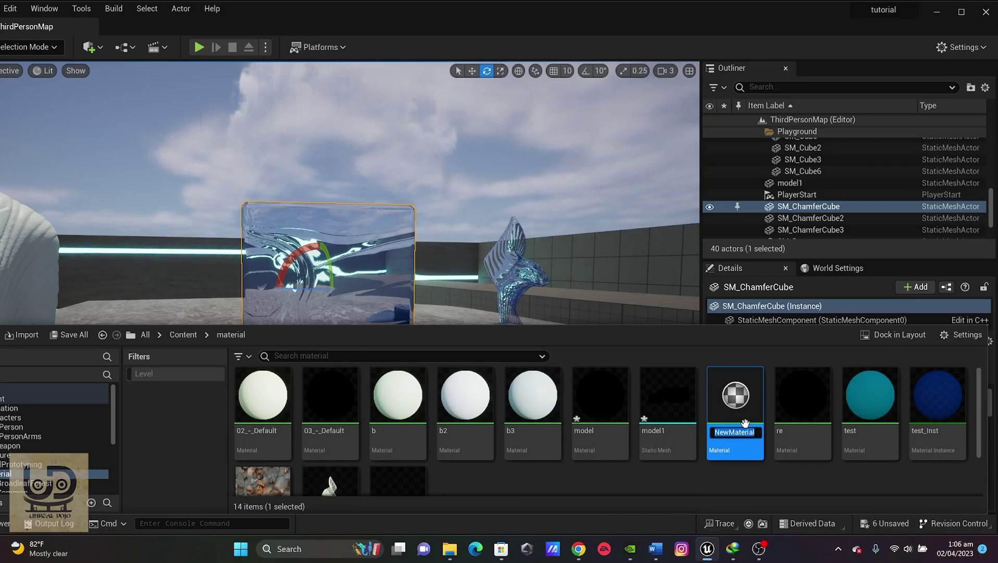
pyautogui.write('tutor')
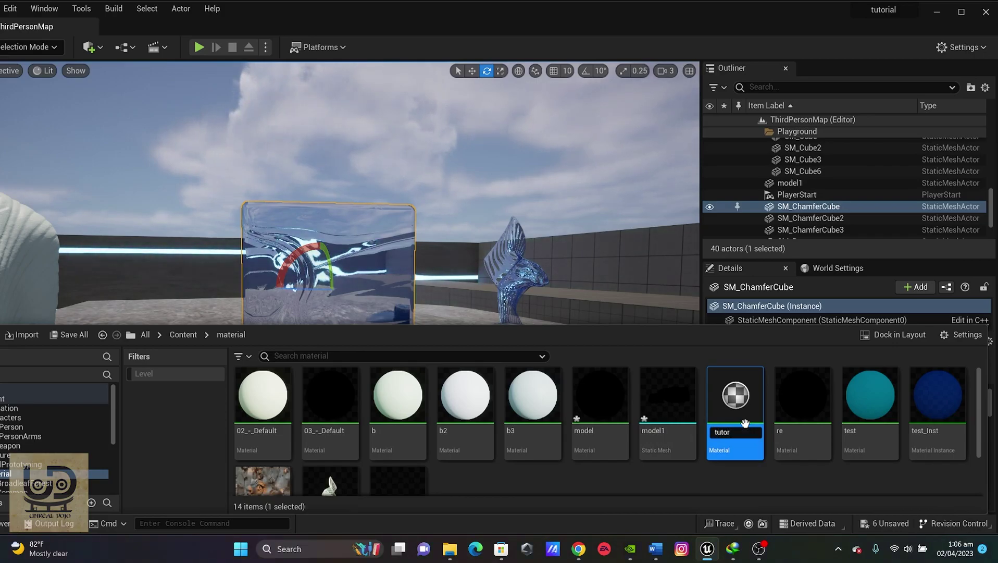
pyautogui.write('ial')
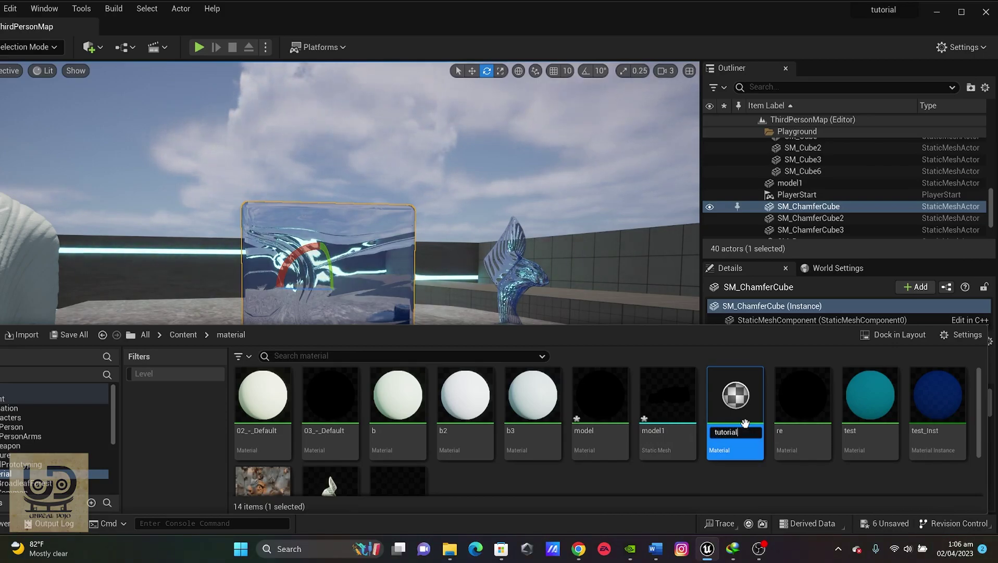
pyautogui.write('_')
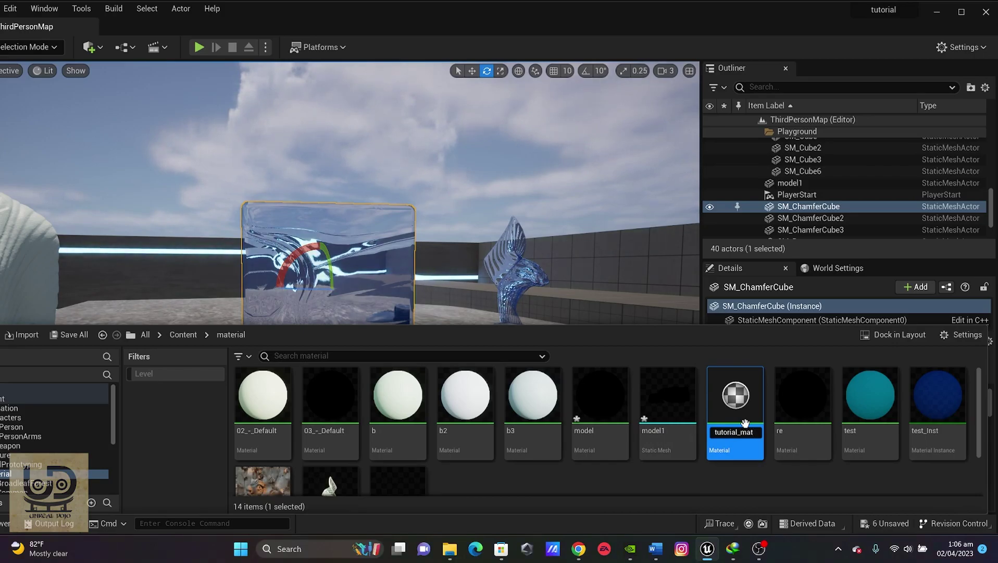
pyautogui.write('mat')
pyautogui.press('Return')
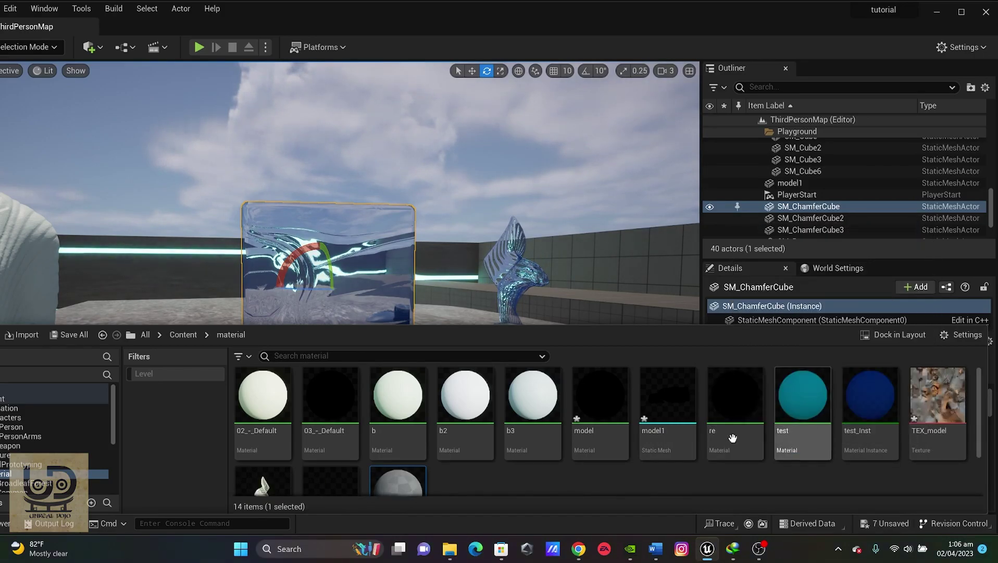
# - Open tutorial_mat for editing and move its result node farther away from the Substrate Slab BSDF node
pyautogui.scroll(-2, 732, 437)
pyautogui.doubleClick(413, 442)
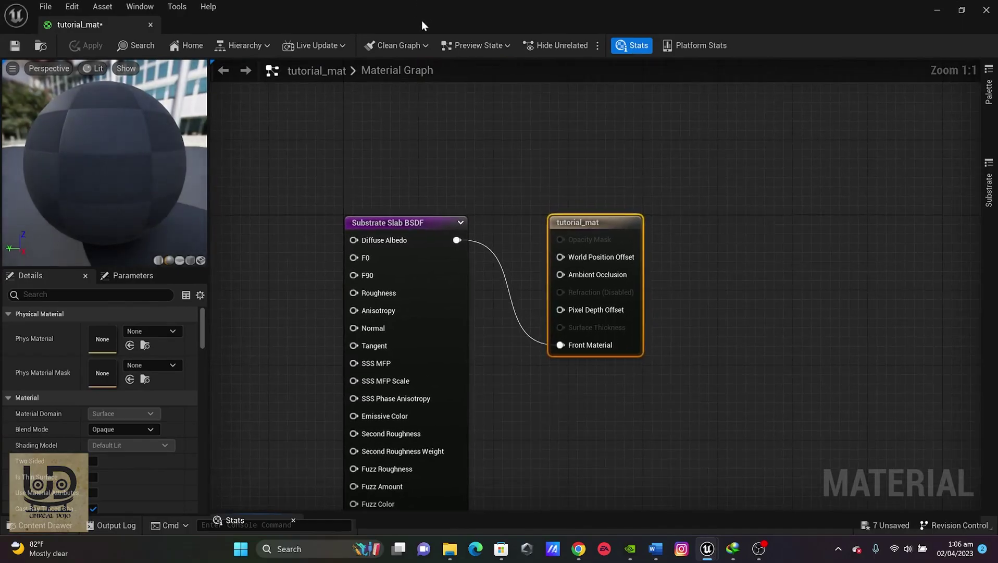
pyautogui.moveTo(635, 207); pyautogui.dragTo(847, 108, button='right')
pyautogui.moveTo(537, 116); pyautogui.dragTo(849, 214)
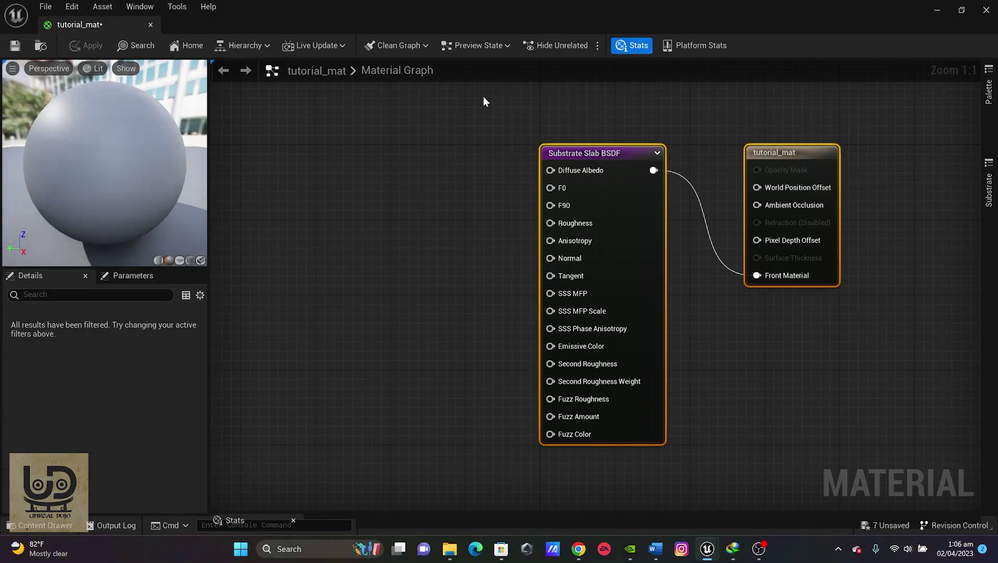
pyautogui.moveTo(483, 95); pyautogui.dragTo(838, 183)
pyautogui.moveTo(776, 152); pyautogui.dragTo(910, 112)
pyautogui.click(718, 113)
pyautogui.moveTo(793, 127); pyautogui.dragTo(751, 151, button='right')
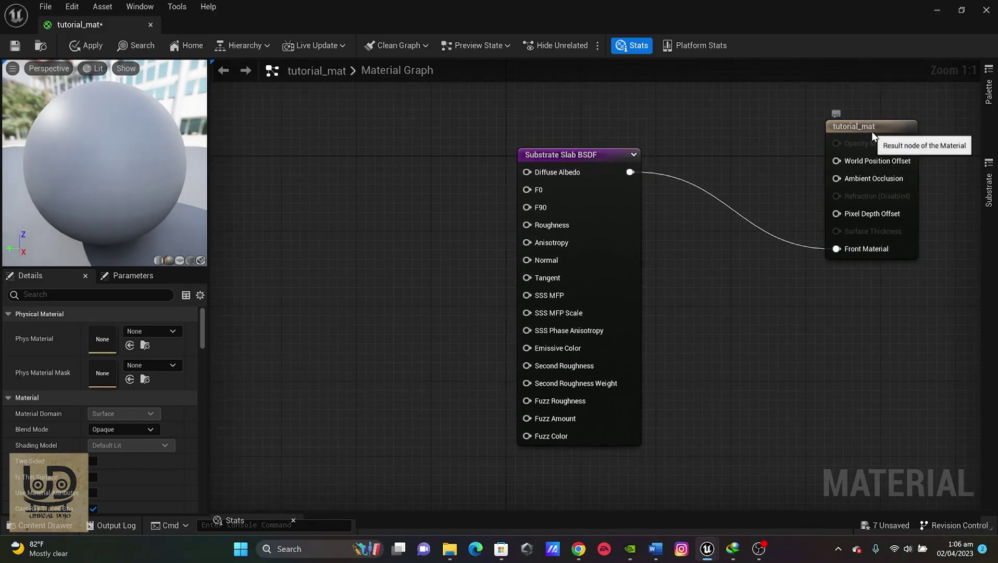
# - Set the material's blend mode to TranslucentGreyTransmittance and its refraction method to Index Of Refraction
pyautogui.moveTo(866, 130); pyautogui.dragTo(857, 131)
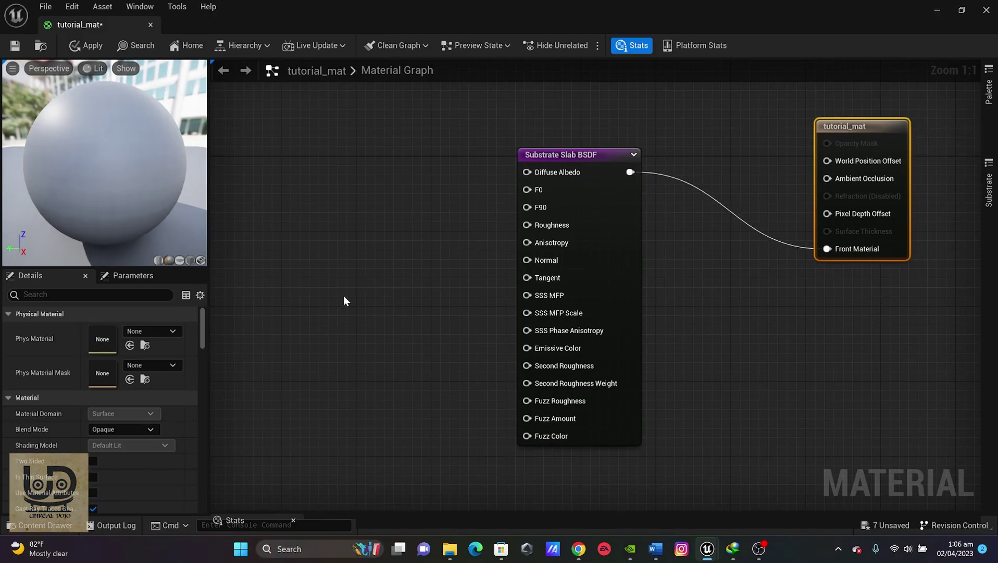
pyautogui.click(131, 429)
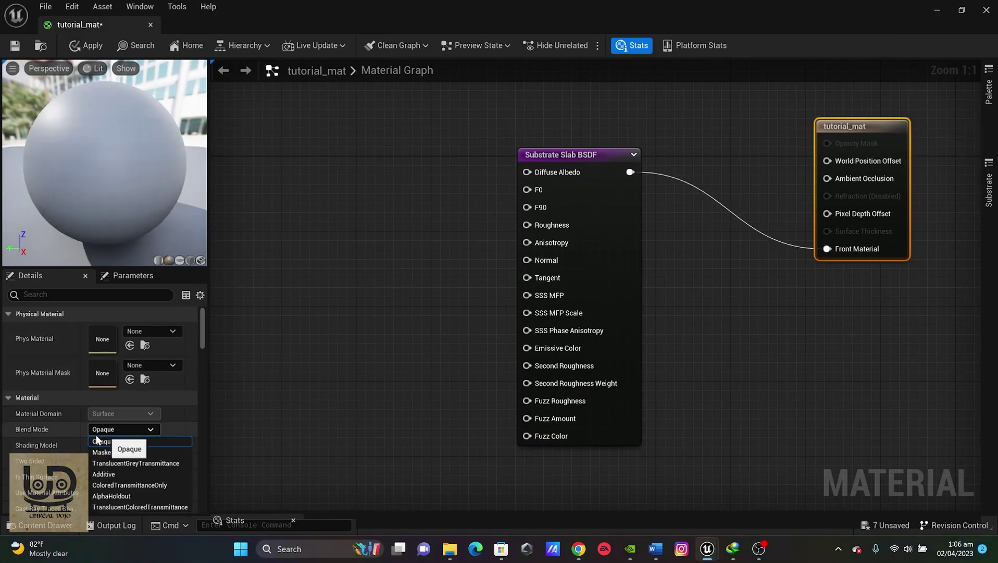
pyautogui.click(132, 463)
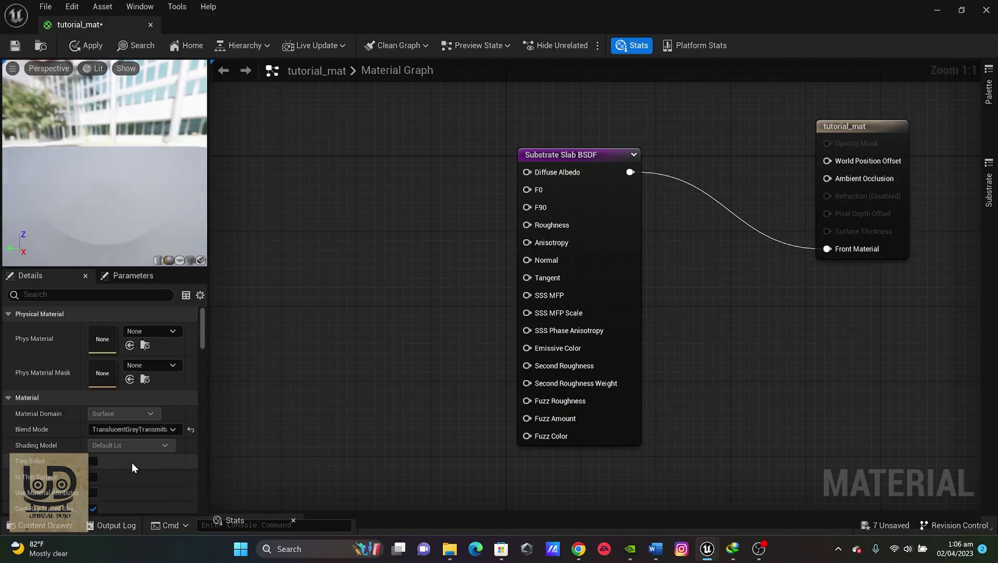
pyautogui.click(113, 291)
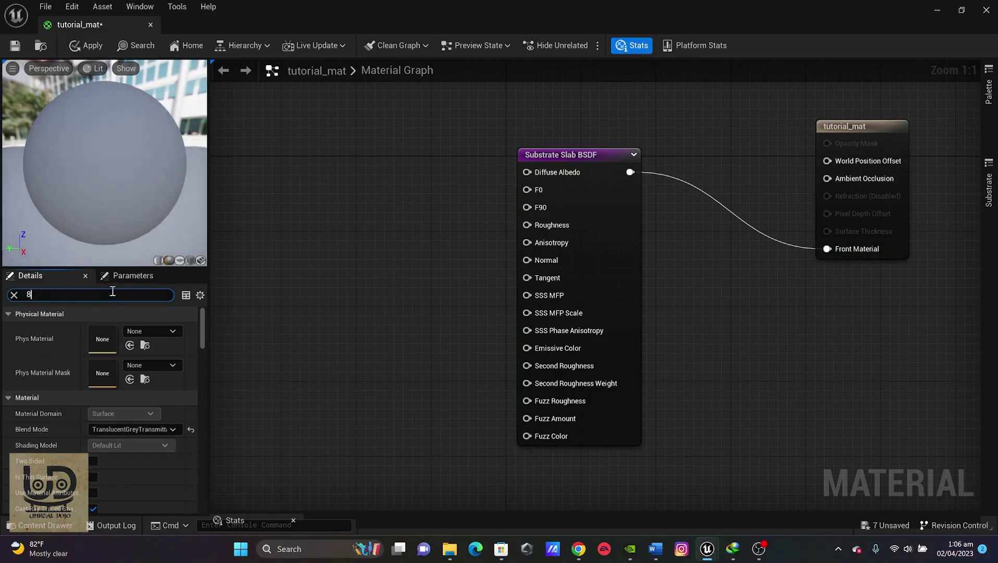
pyautogui.write('8rfr')
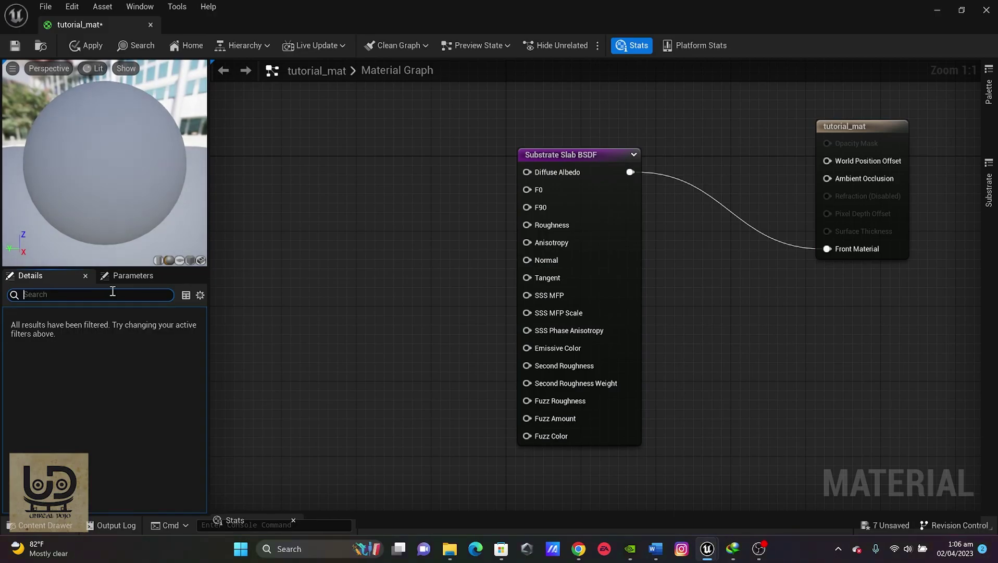
pyautogui.write('refra')
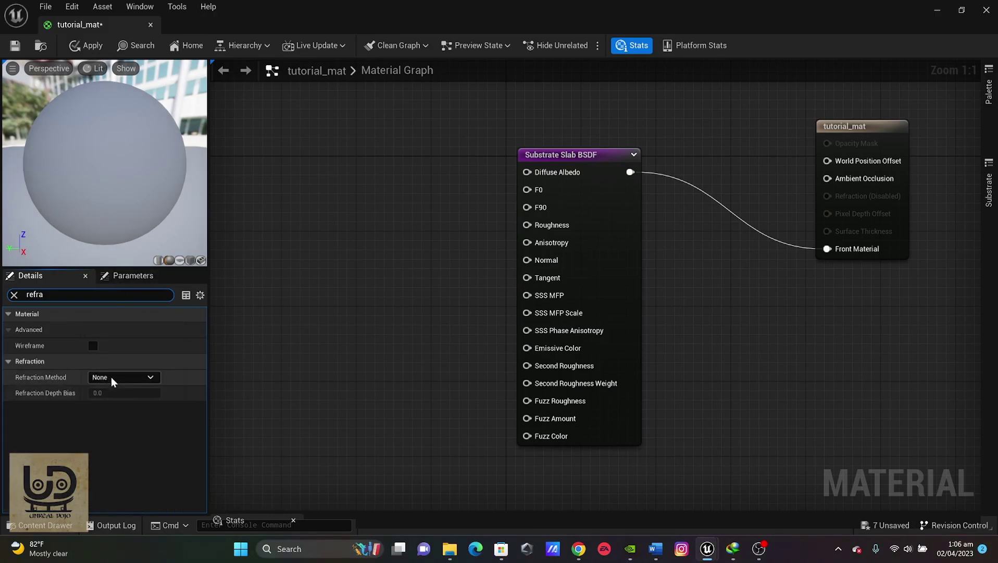
pyautogui.click(111, 377)
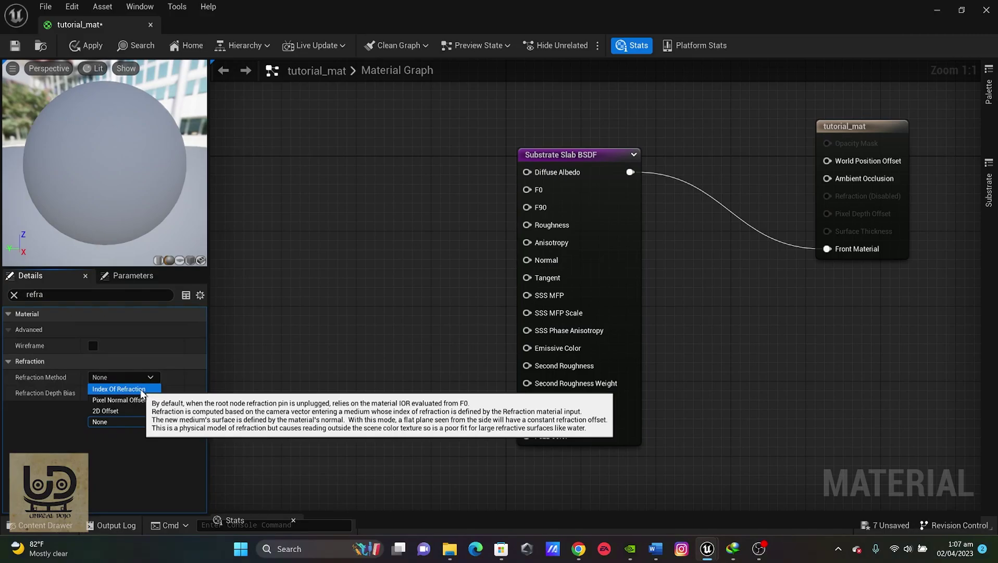
pyautogui.click(141, 391)
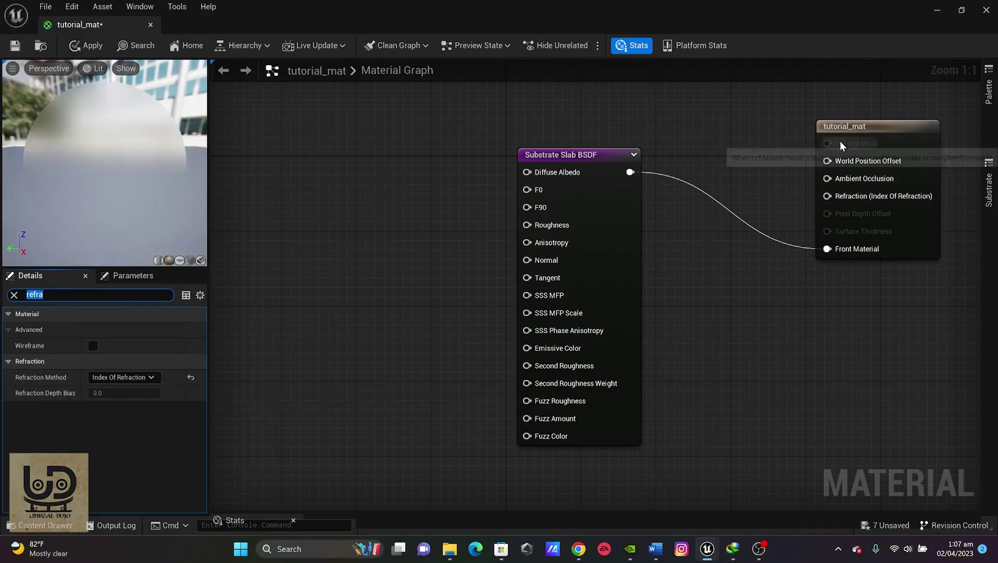
# - Reposition the Substrate Slab BSDF and tutorial_mat result nodes to free up room on the slab's input side
pyautogui.moveTo(592, 155); pyautogui.dragTo(544, 154)
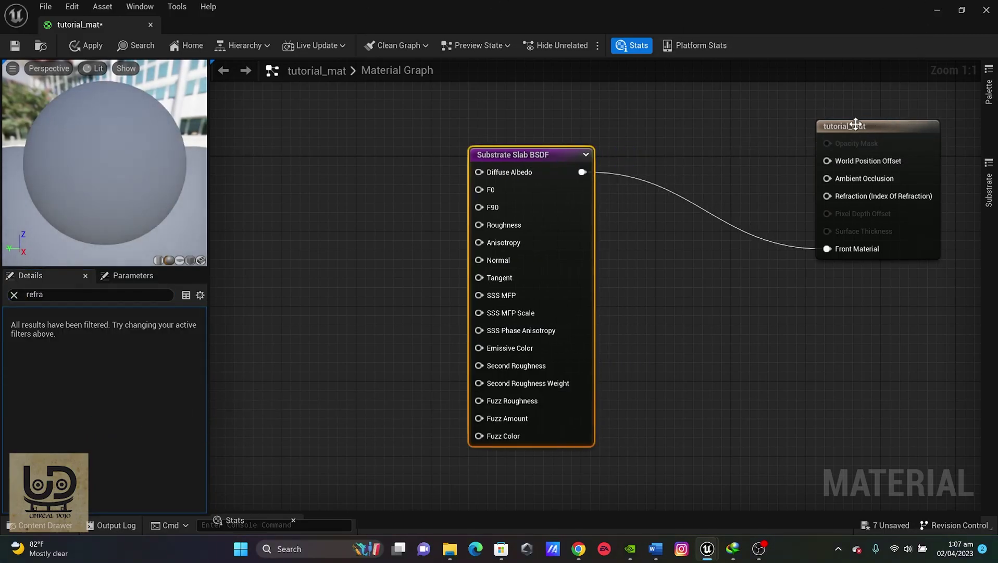
pyautogui.moveTo(856, 124); pyautogui.dragTo(892, 120)
pyautogui.moveTo(470, 156); pyautogui.dragTo(554, 159)
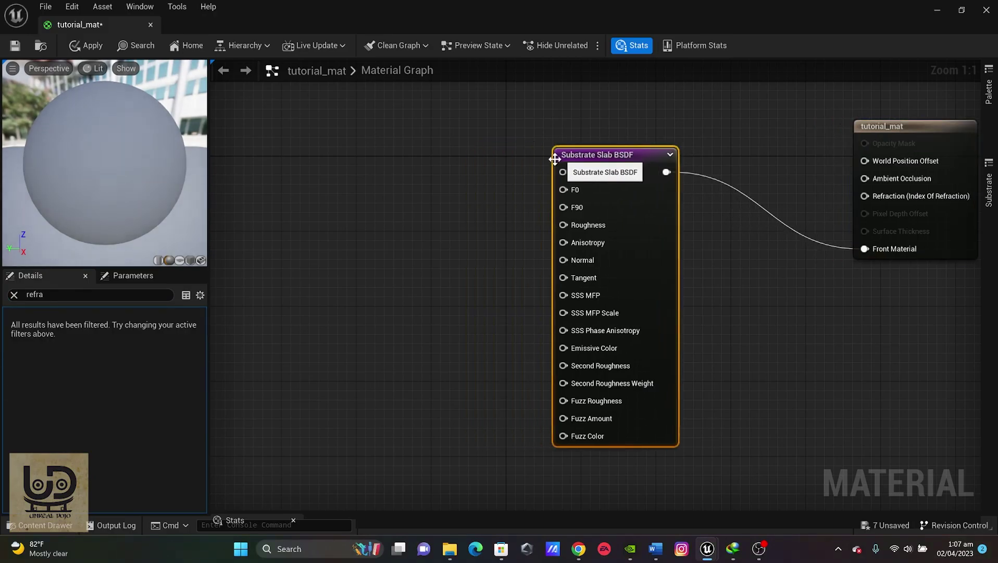
# - Add a Substrate Thin-Film node and connect its Specular Color to the slab's Diffuse Albedo and its Edge Specular Color to F90
pyautogui.rightClick(454, 170)
pyautogui.write('thin')
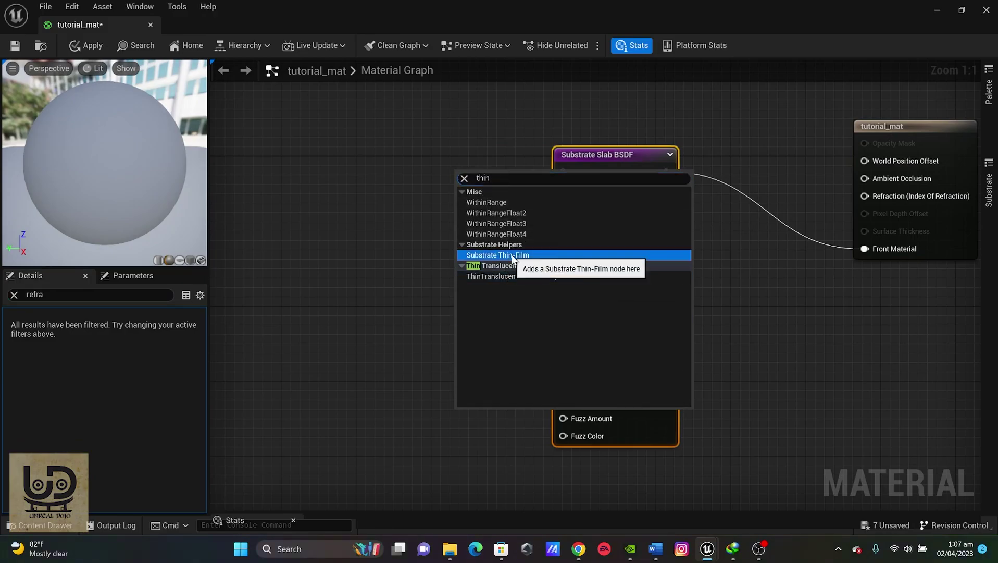
pyautogui.click(500, 255)
pyautogui.moveTo(509, 177); pyautogui.dragTo(420, 164)
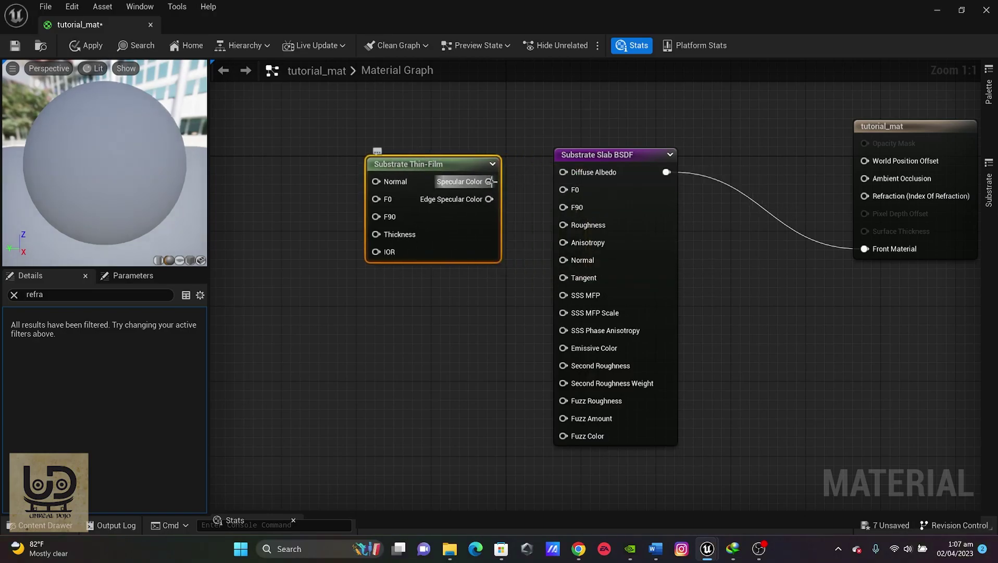
pyautogui.moveTo(491, 182); pyautogui.dragTo(560, 174)
pyautogui.moveTo(489, 199); pyautogui.dragTo(558, 205)
# - Find the T_Perlin_Noise_M texture, add it as a texture sample and connect its RGB output to the Thin-Film node's Thickness
pyautogui.moveTo(438, 108); pyautogui.dragTo(726, 106, button='right')
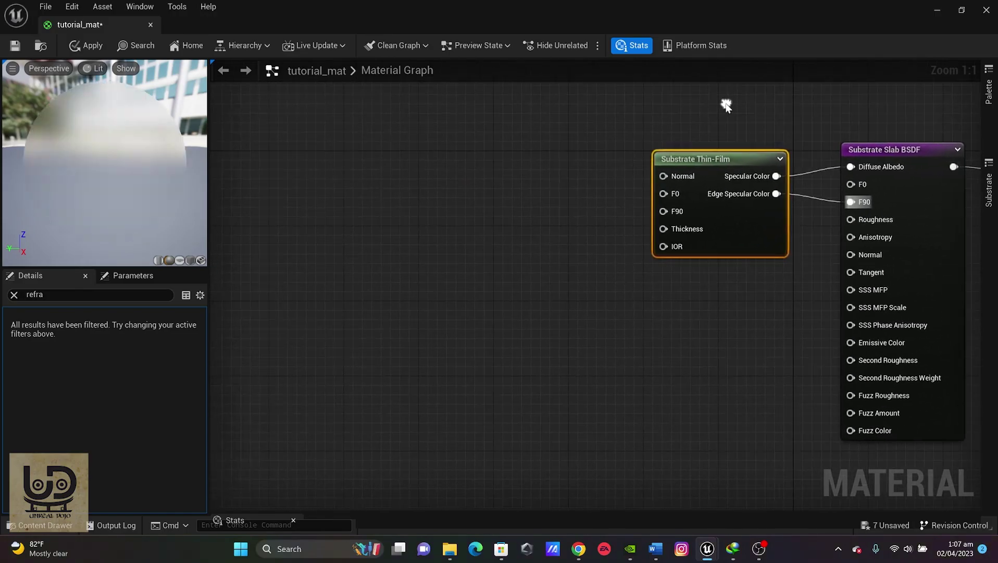
pyautogui.click(466, 205)
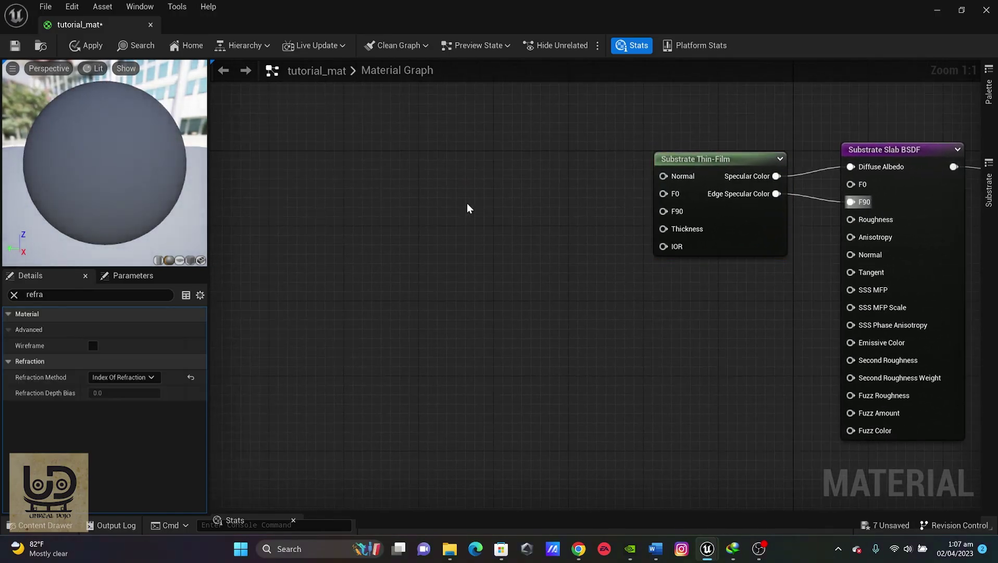
pyautogui.hotkey('ctrl', 'space')
pyautogui.click(92, 402)
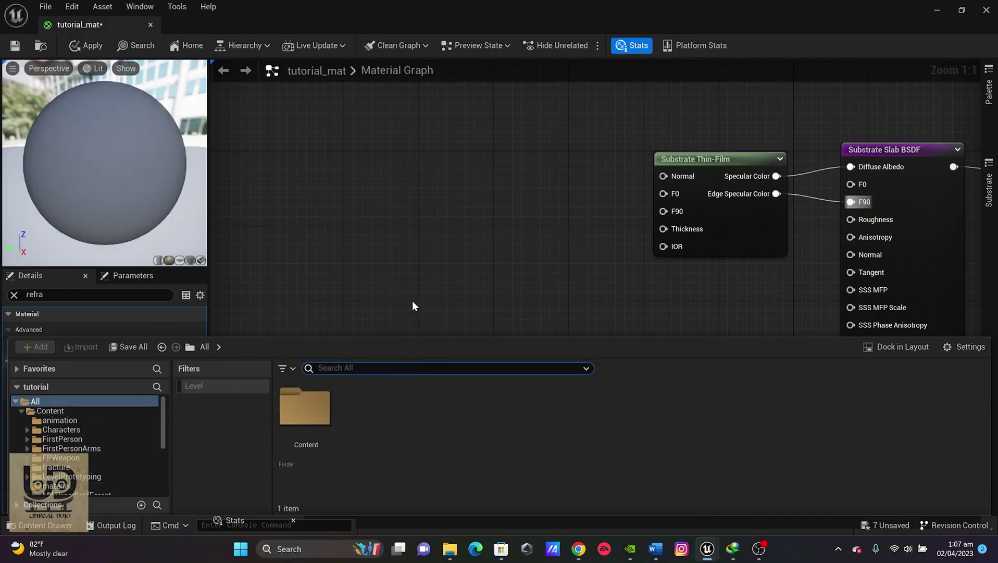
pyautogui.write('noise')
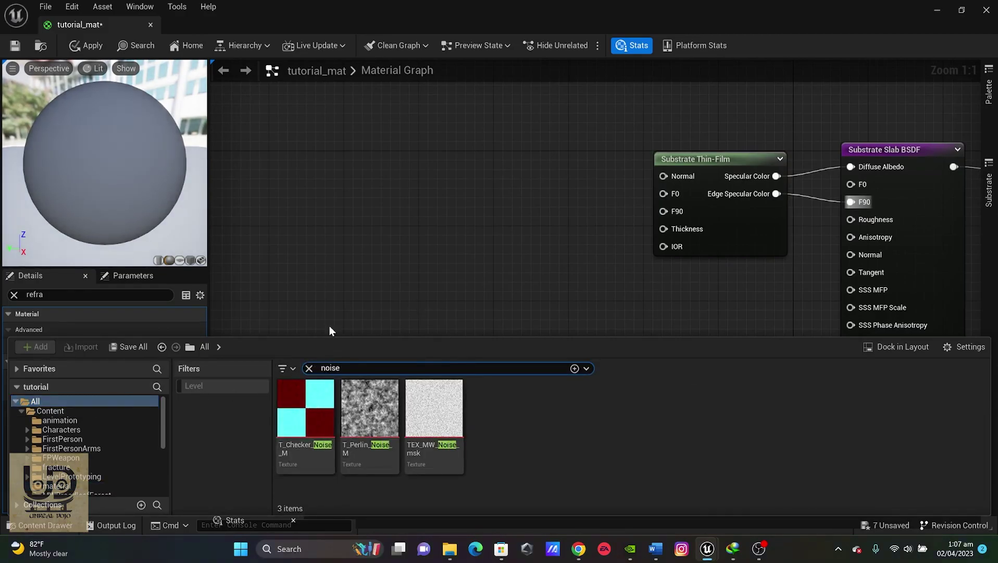
pyautogui.moveTo(370, 408); pyautogui.dragTo(430, 133)
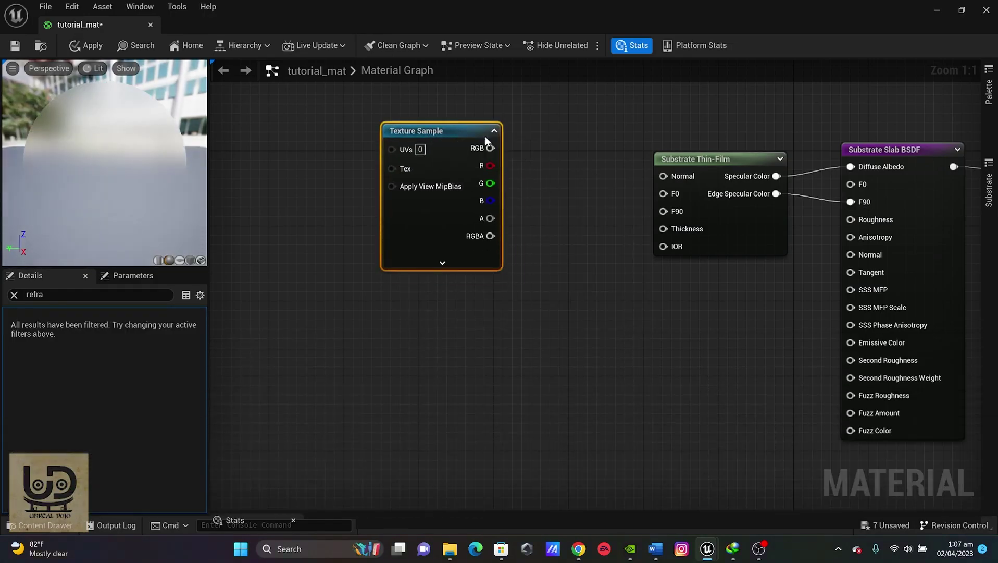
pyautogui.moveTo(490, 148); pyautogui.dragTo(662, 229)
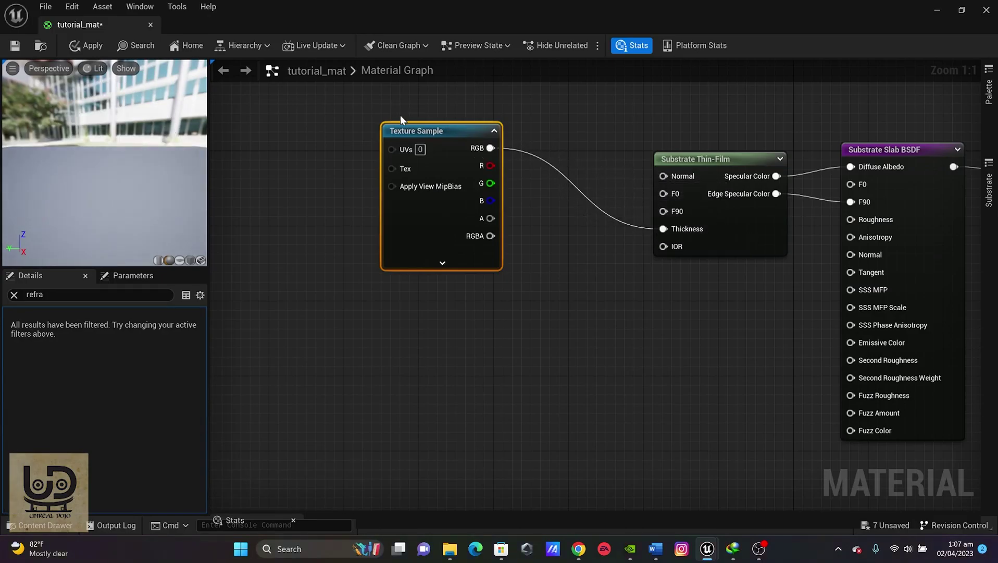
pyautogui.moveTo(420, 132); pyautogui.dragTo(411, 95)
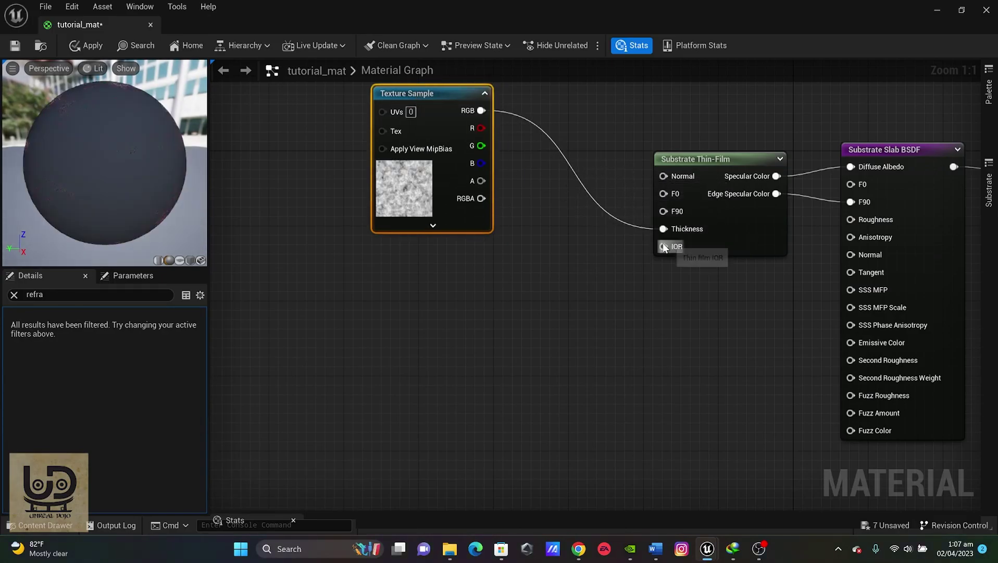
# - Add a scalar parameter named ior connected to the Thin-Film node's IOR input
pyautogui.moveTo(663, 246); pyautogui.dragTo(523, 288)
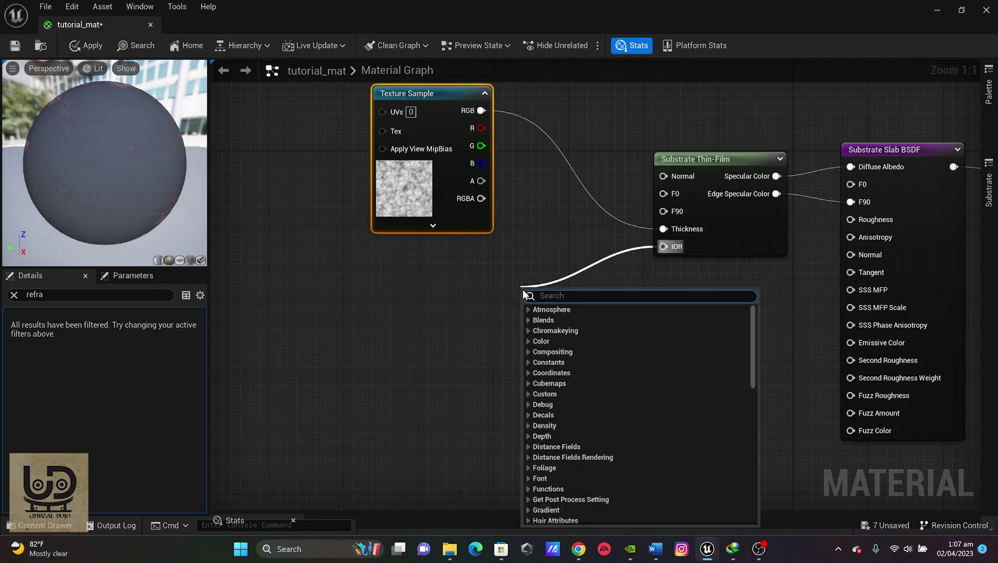
pyautogui.write('scal')
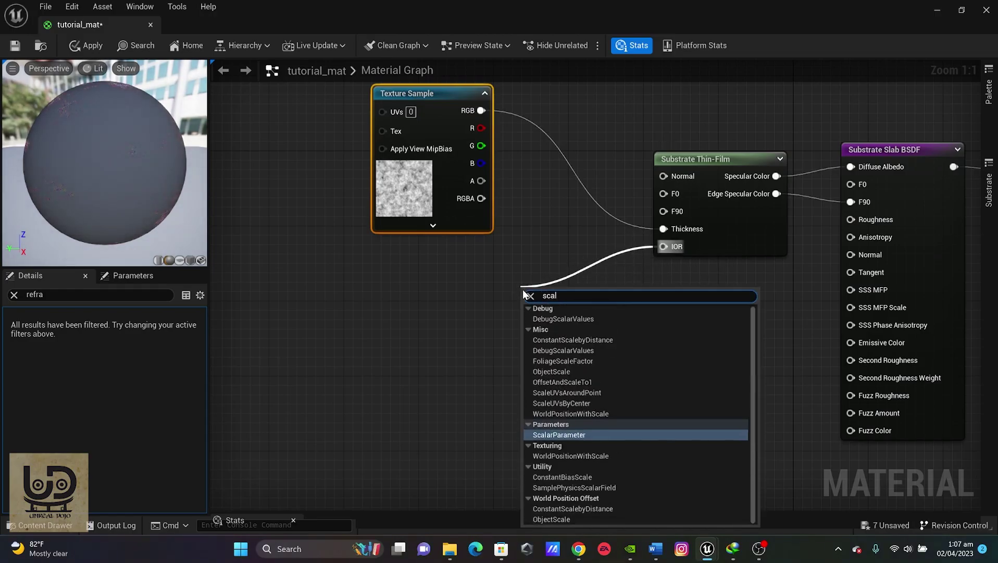
pyautogui.click(572, 436)
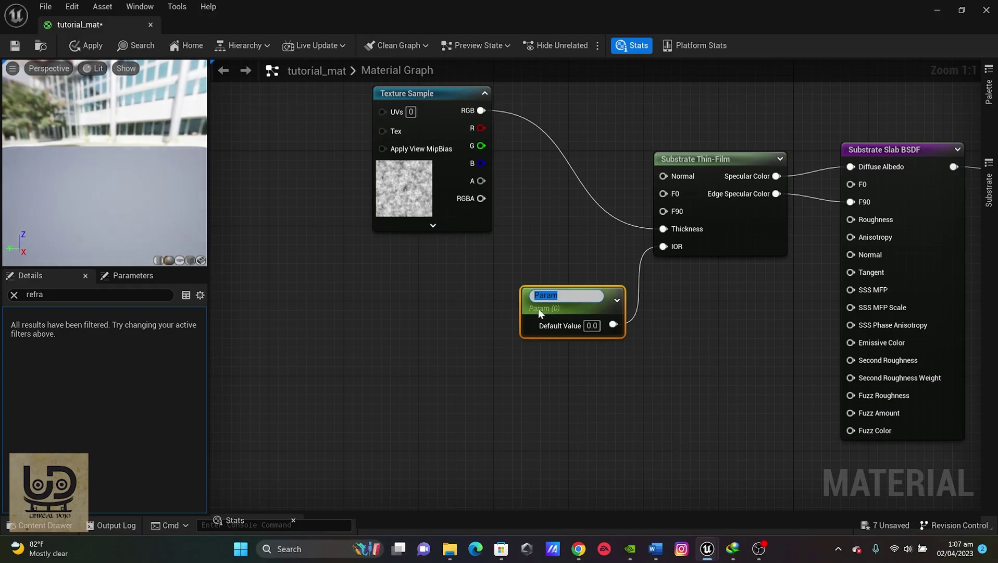
pyautogui.write('ior')
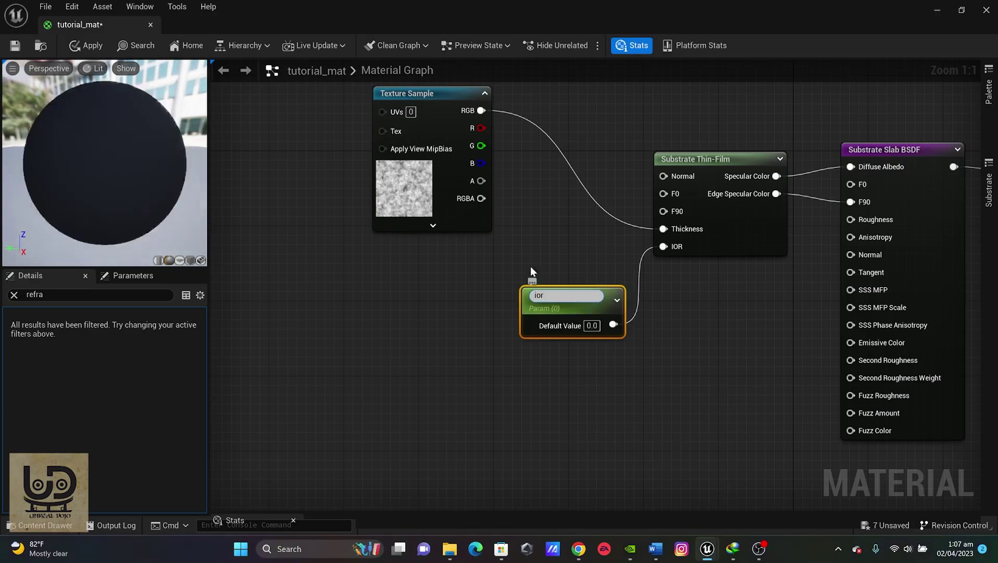
pyautogui.press('Return')
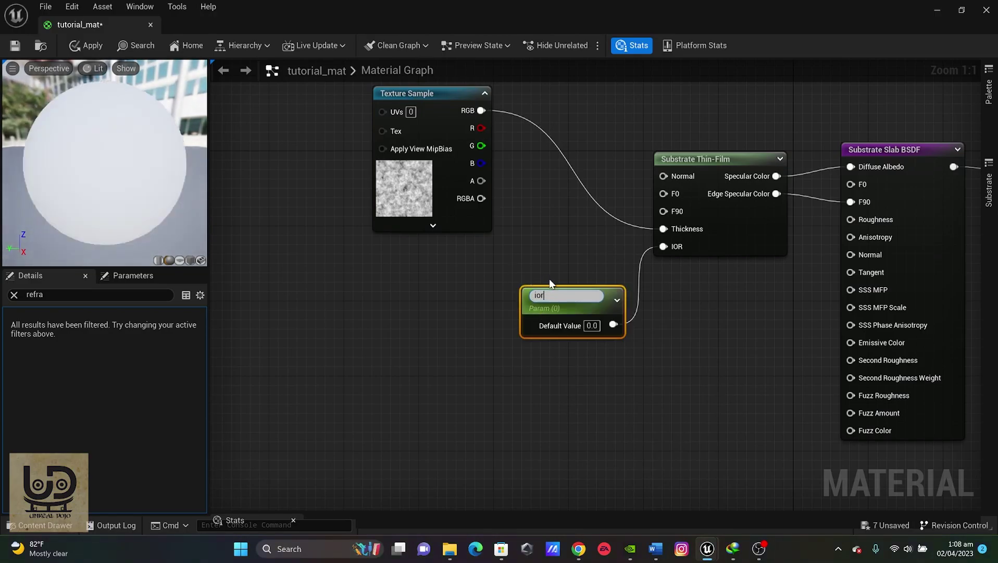
# - Set the ior parameter's default value to 6 and move its node farther from the Thin-Film node, just below the texture sample
pyautogui.moveTo(601, 287); pyautogui.dragTo(499, 283)
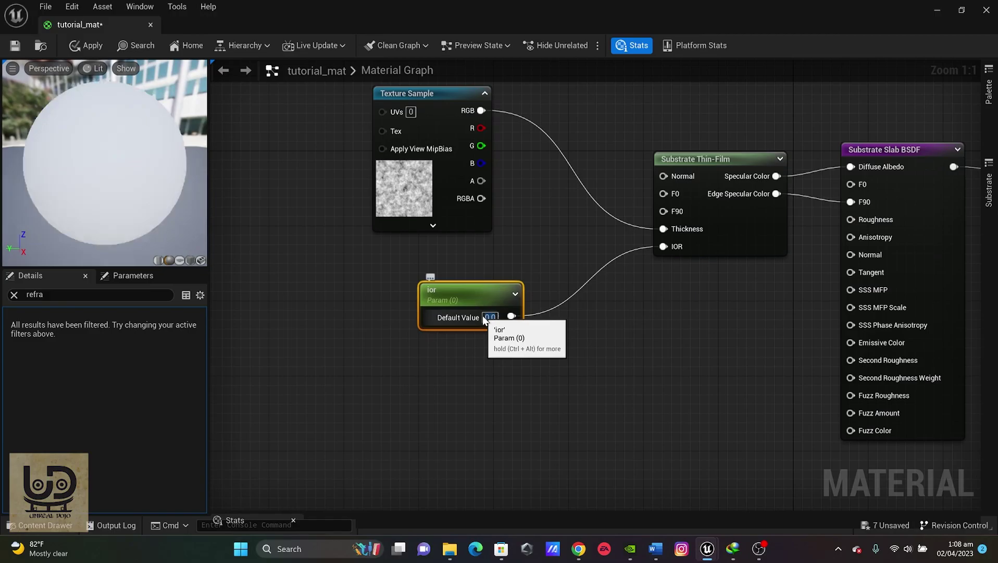
pyautogui.click(487, 317)
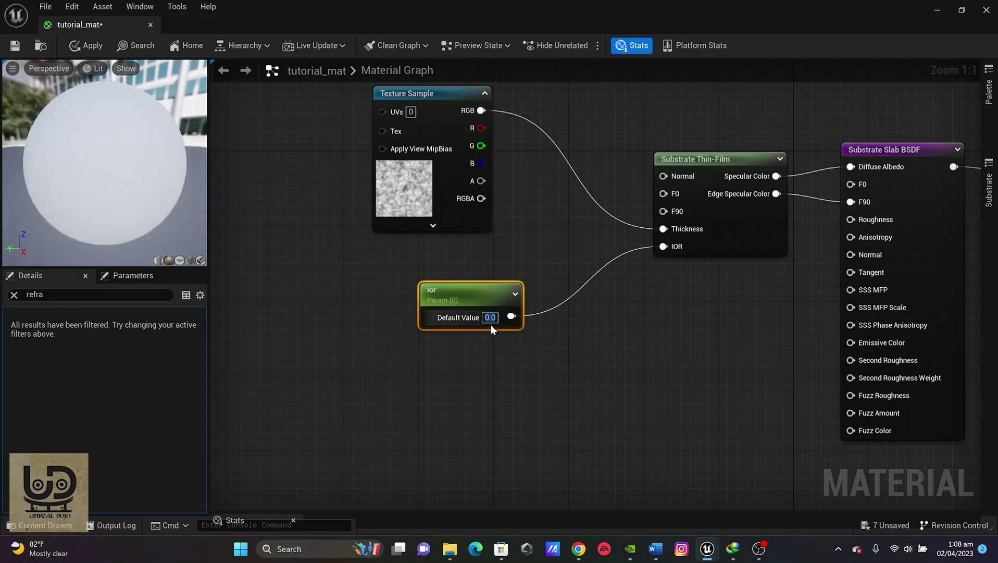
pyautogui.write('6')
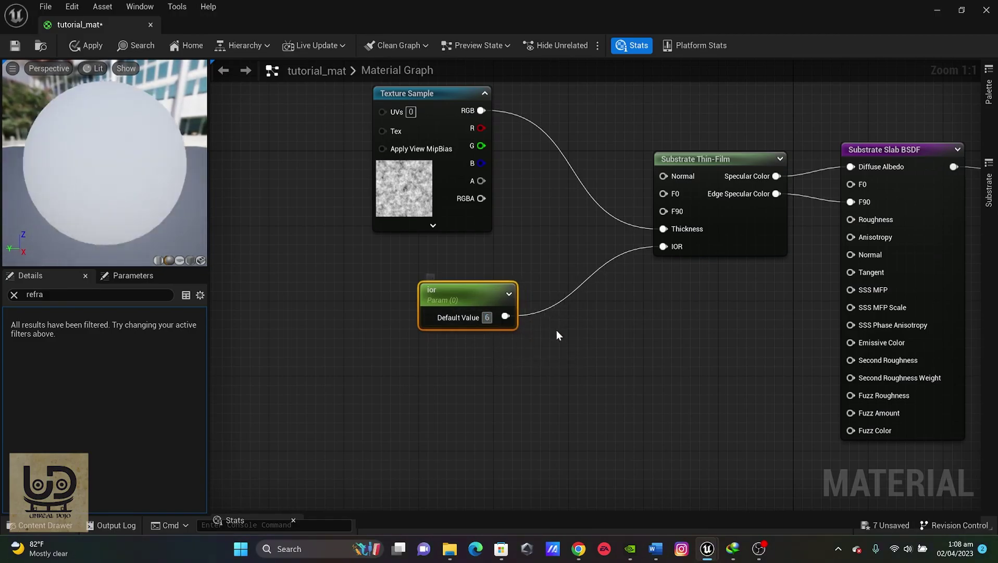
pyautogui.click(561, 342)
pyautogui.moveTo(483, 293); pyautogui.dragTo(407, 265)
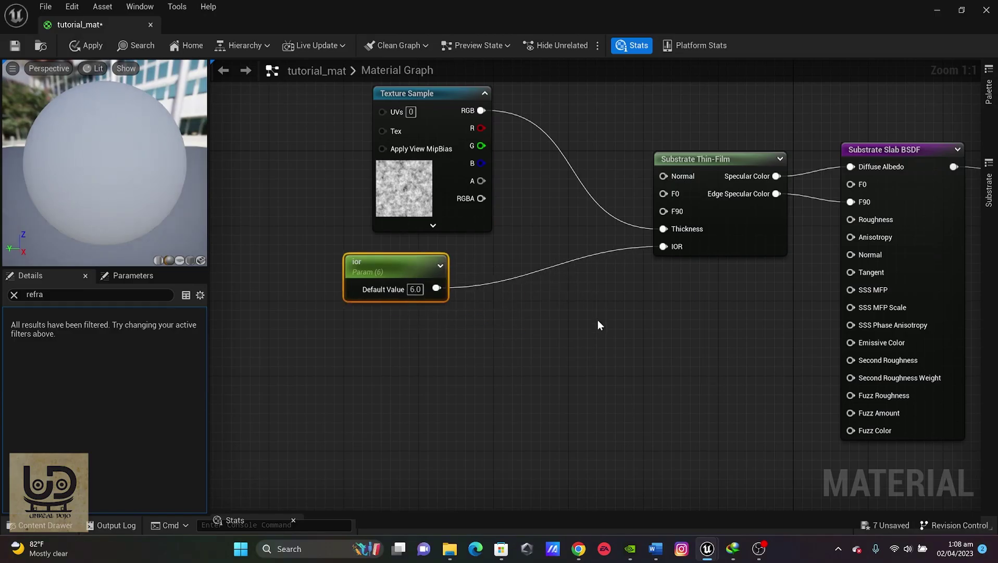
# - Add a scalar parameter named rough connected to the Substrate Slab BSDF's Roughness input
pyautogui.moveTo(597, 325); pyautogui.dragTo(542, 282, button='right')
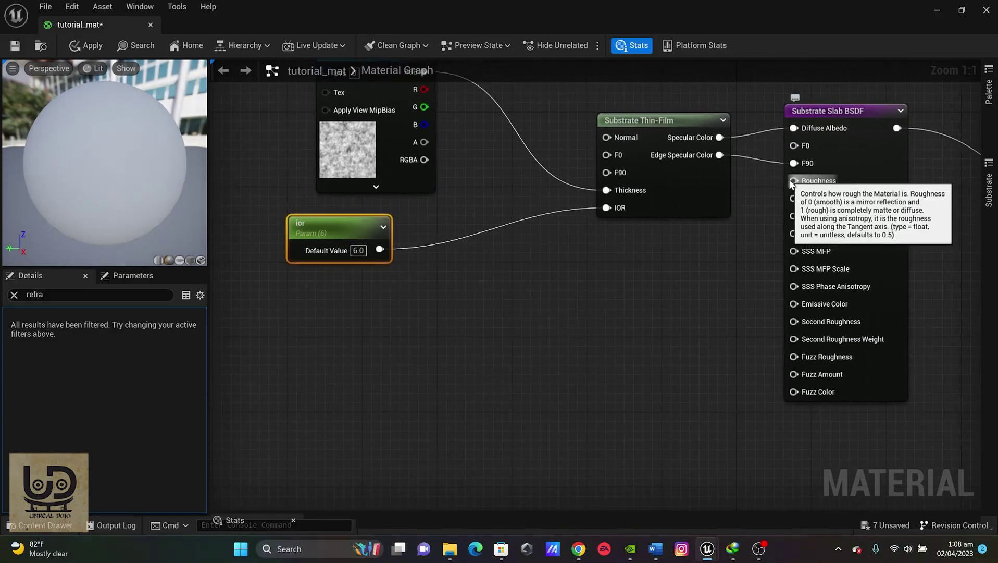
pyautogui.moveTo(794, 180); pyautogui.dragTo(672, 292)
pyautogui.write('lerp')
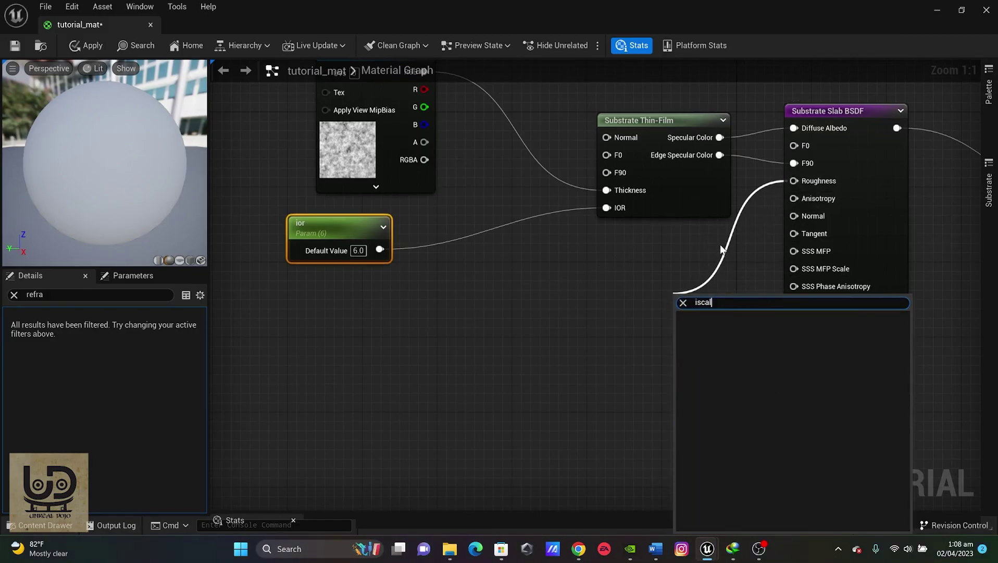
pyautogui.press('BackSpace')
pyautogui.press('BackSpace')
pyautogui.press('BackSpace')
pyautogui.press('BackSpace')
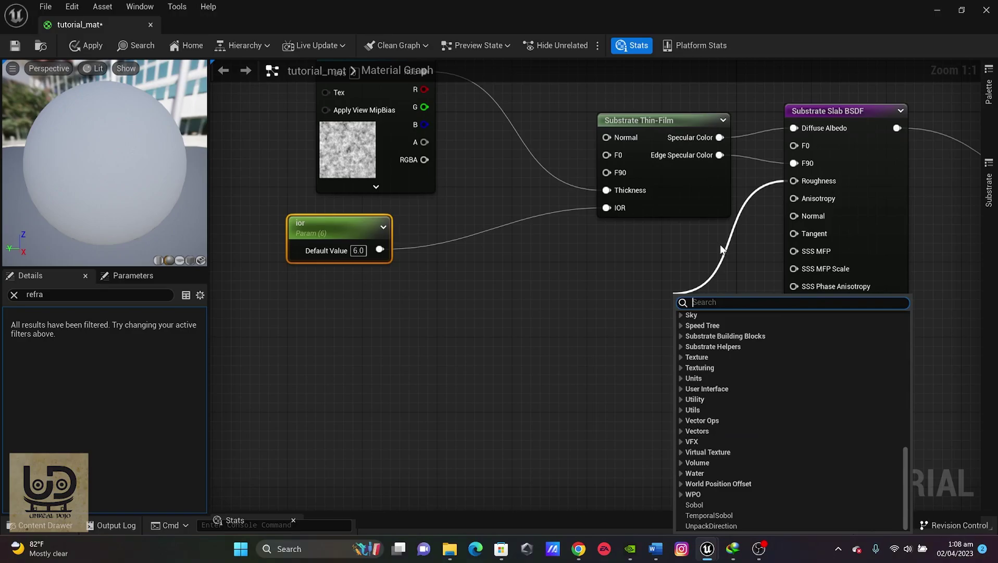
pyautogui.write('scal')
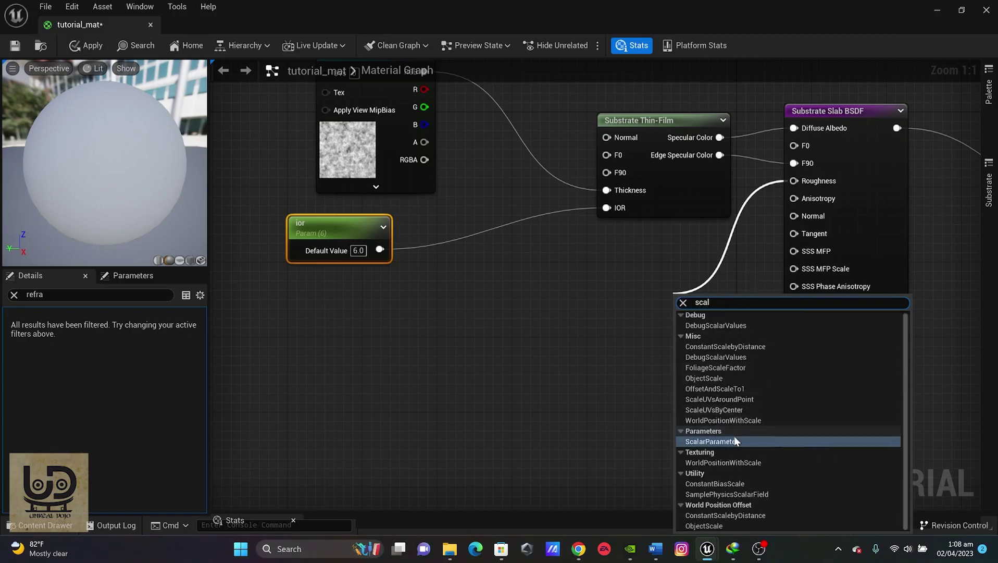
pyautogui.click(712, 441)
pyautogui.write('rough')
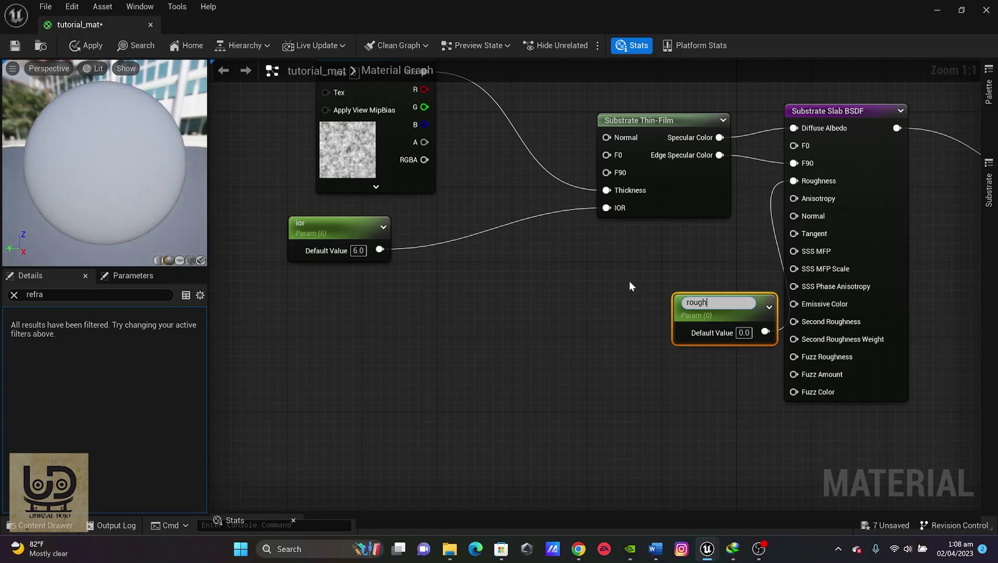
# - Set the rough parameter's default value to -1 and place its node below the Thin-Film node
pyautogui.moveTo(693, 297); pyautogui.dragTo(618, 283)
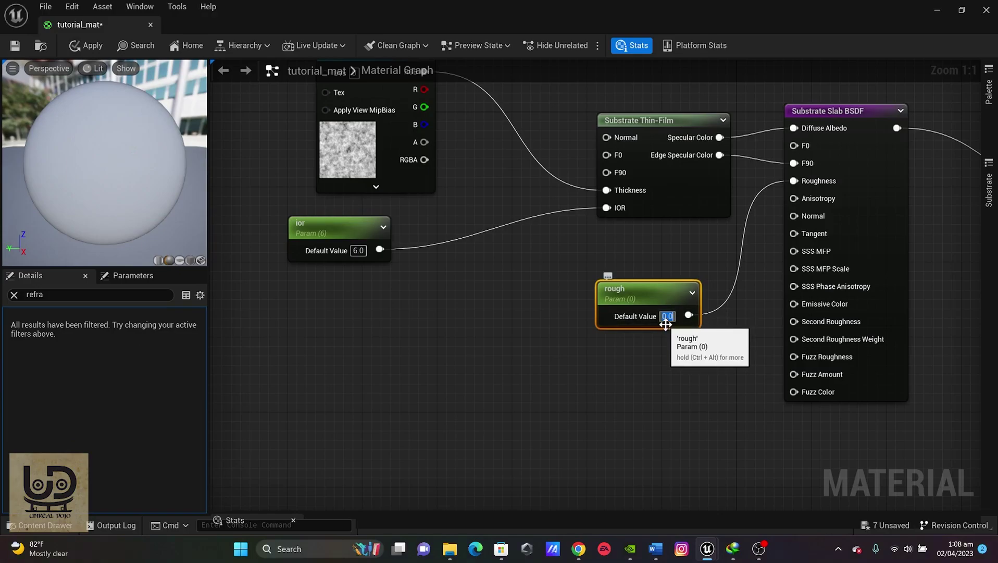
pyautogui.click(665, 321)
pyautogui.write('-1')
pyautogui.press('Return')
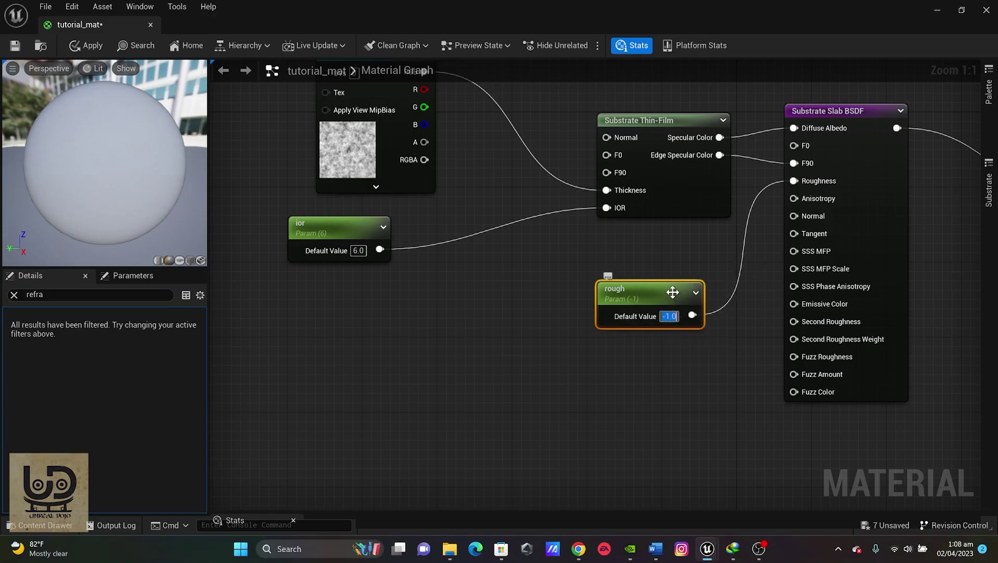
pyautogui.moveTo(669, 296); pyautogui.dragTo(630, 268)
pyautogui.click(654, 349)
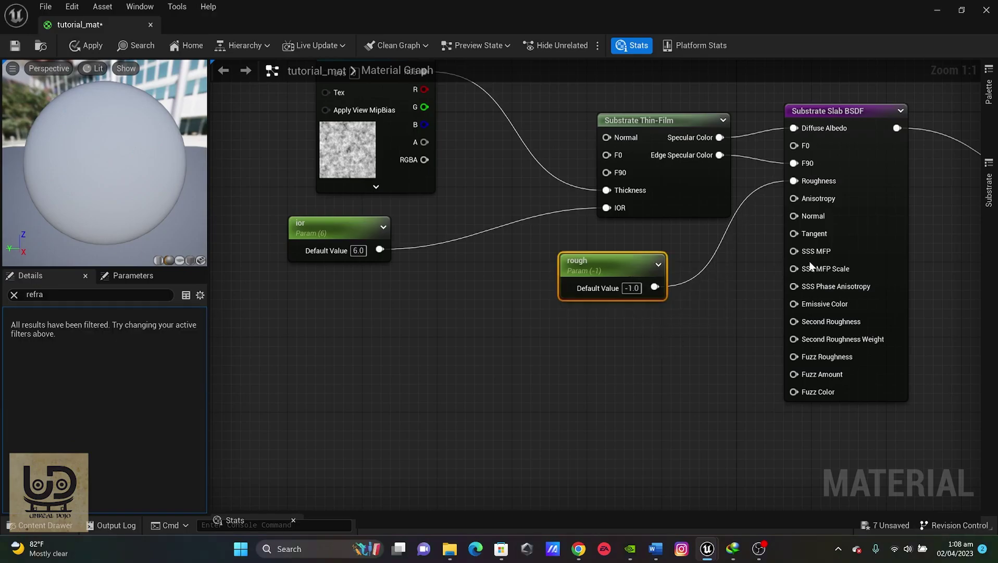
# - Add a Substrate Transmittance-To-MeanFreePath node and place it below the rough parameter
pyautogui.rightClick(573, 342)
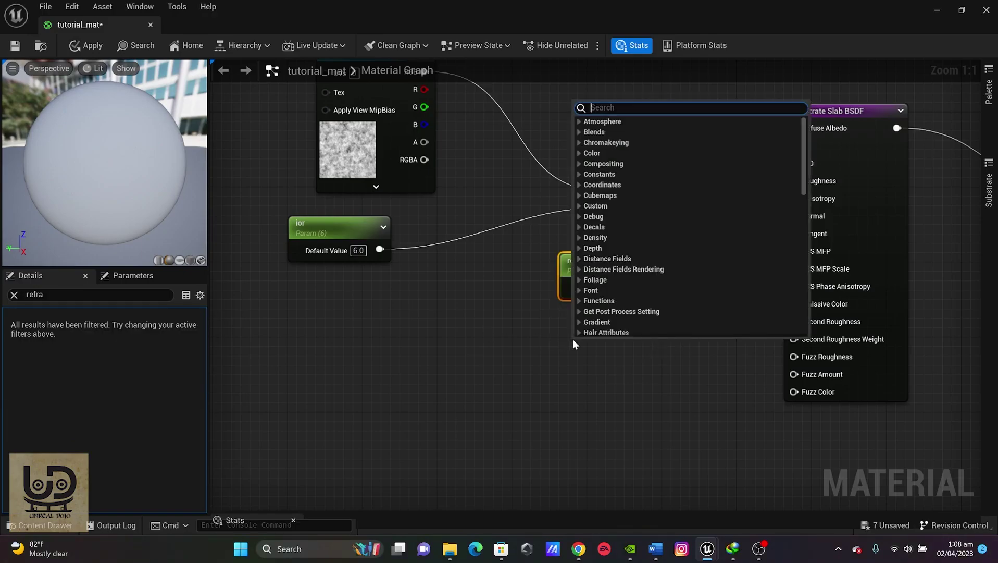
pyautogui.write('tran')
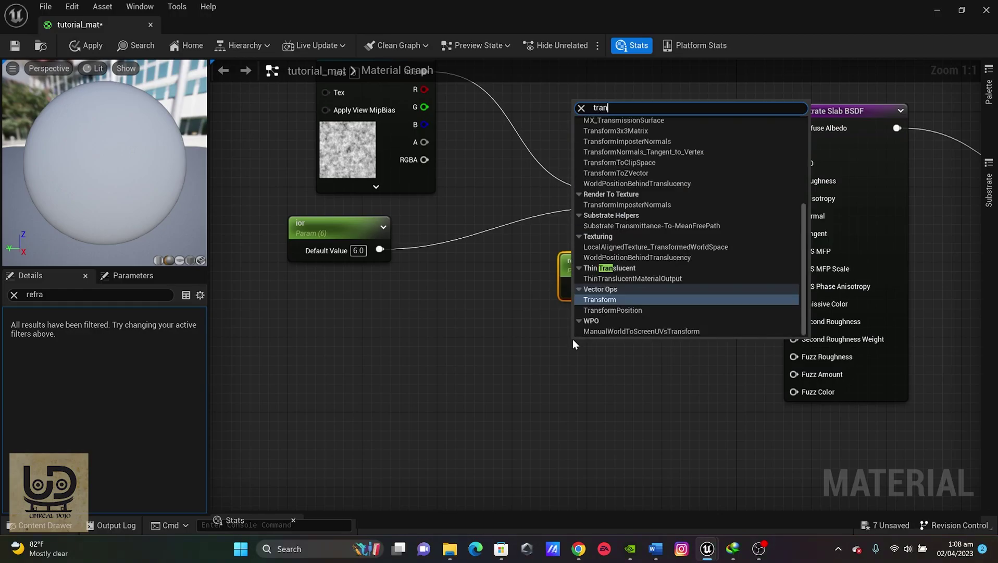
pyautogui.press('BackSpace')
pyautogui.press('BackSpace')
pyautogui.press('BackSpace')
pyautogui.press('BackSpace')
pyautogui.write('su')
pyautogui.press('BackSpace')
pyautogui.press('BackSpace')
pyautogui.write('su')
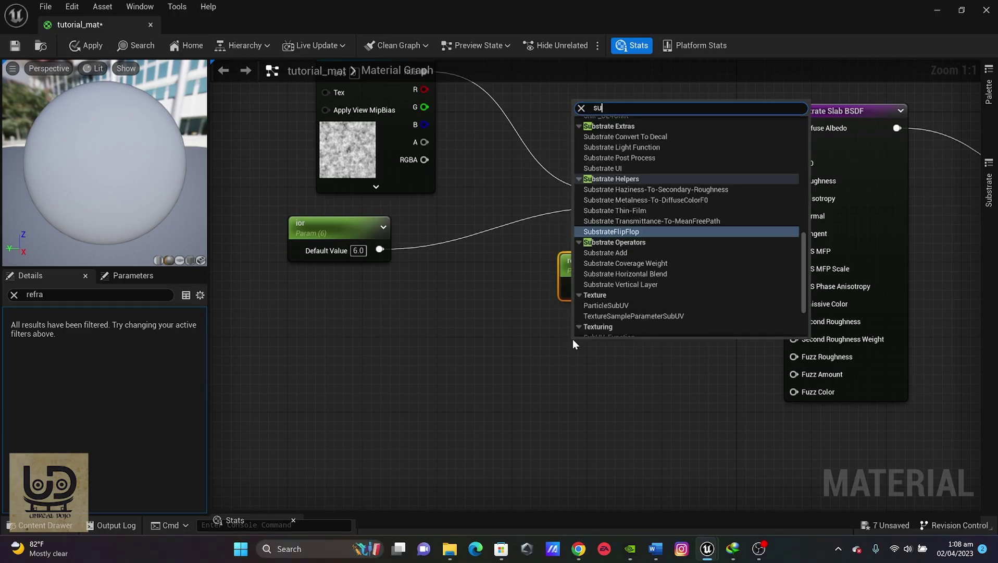
pyautogui.write('bstra')
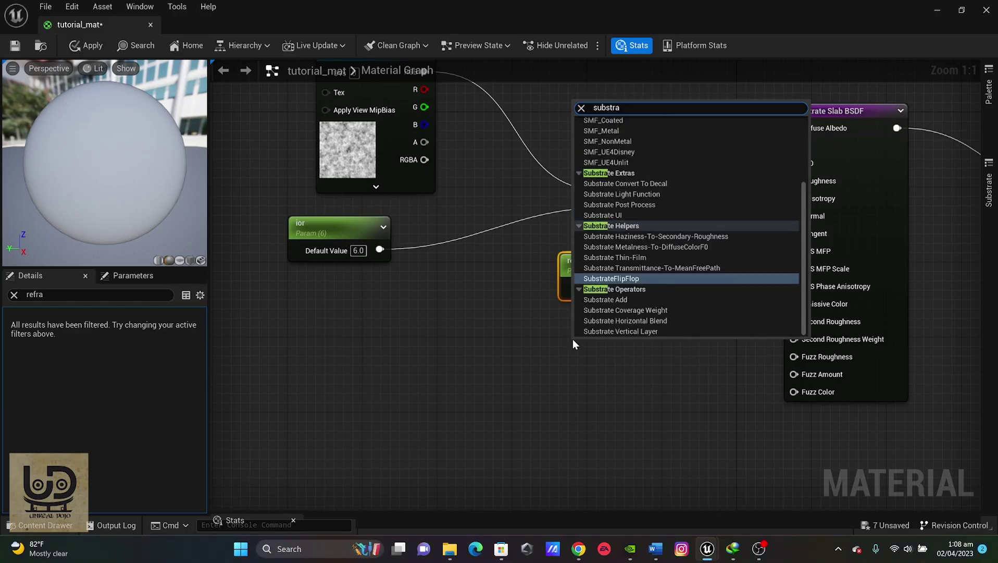
pyautogui.write('te tran')
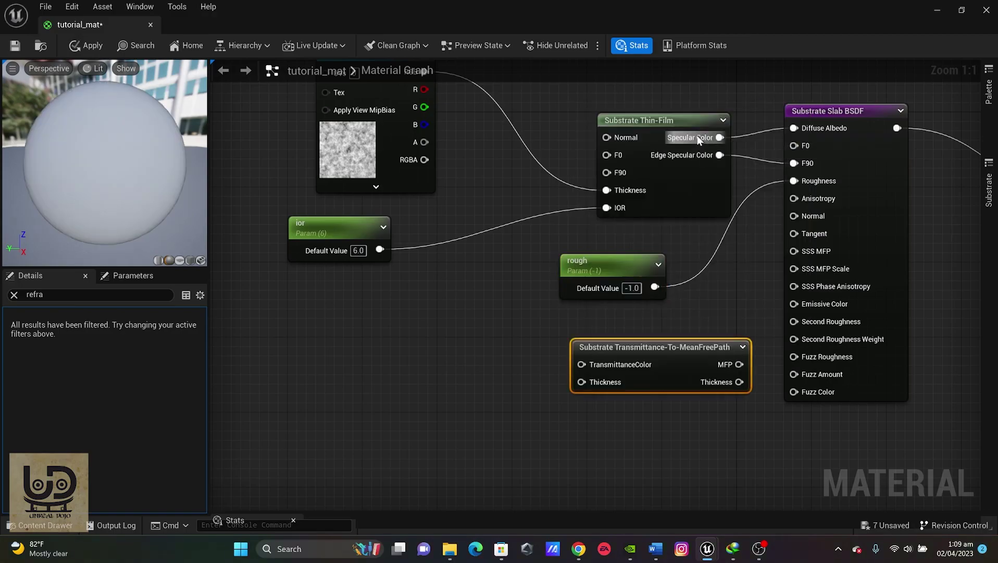
pyautogui.moveTo(641, 347); pyautogui.dragTo(562, 338)
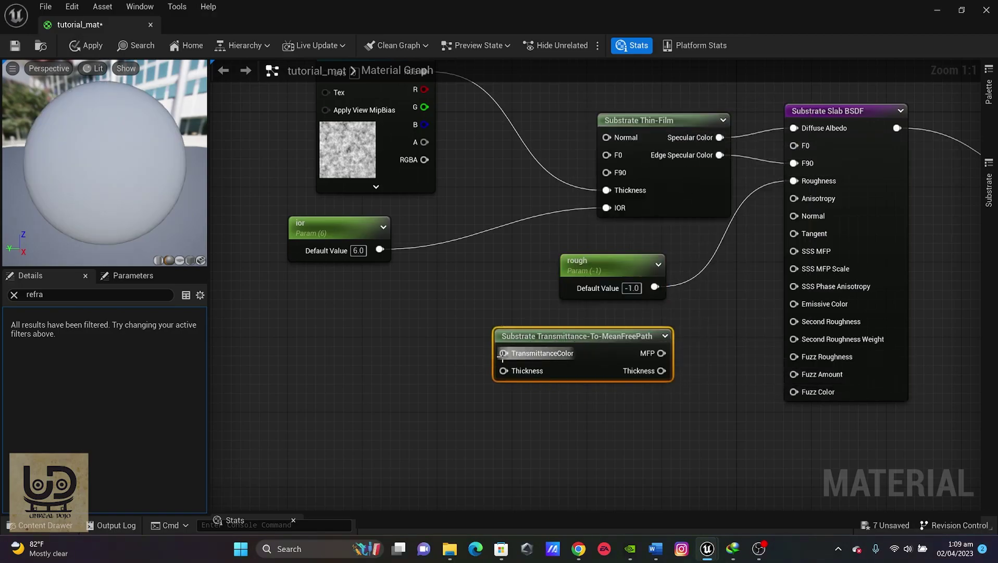
# - Add a vector parameter named base connected to the TransmittanceColor input and place its node beside the Transmittance-To-MeanFreePath node
pyautogui.moveTo(501, 354); pyautogui.dragTo(353, 358)
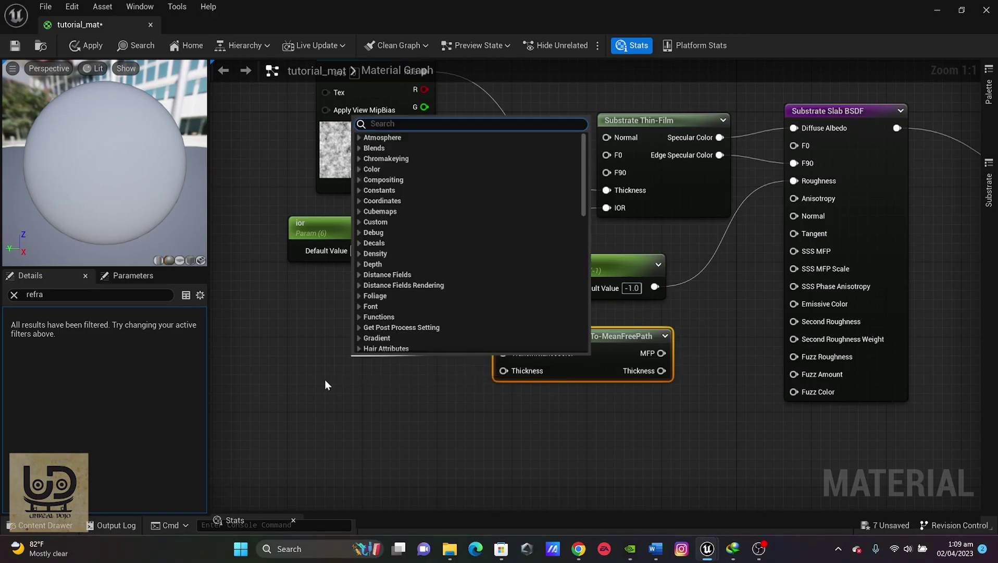
pyautogui.write('vec')
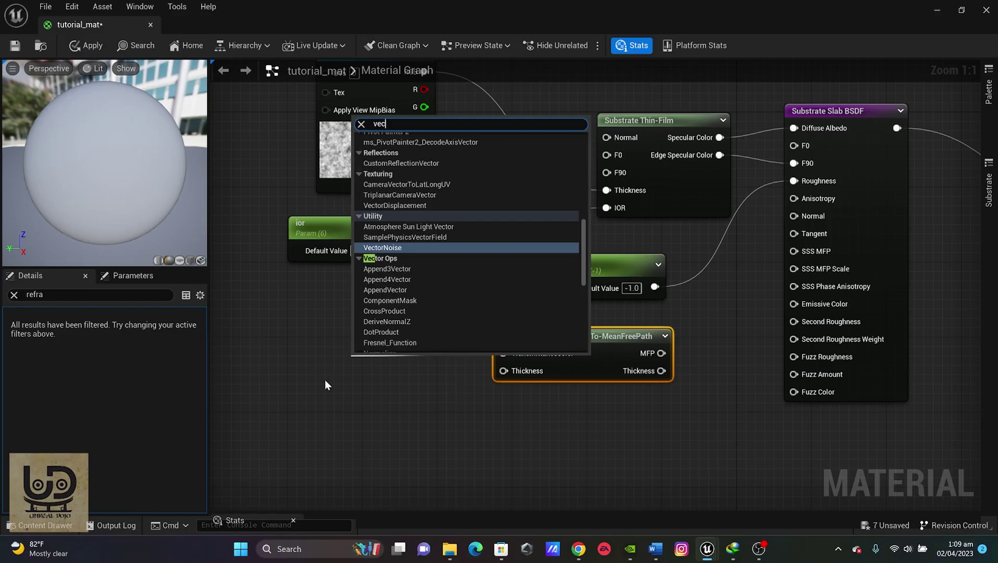
pyautogui.write('tor pa')
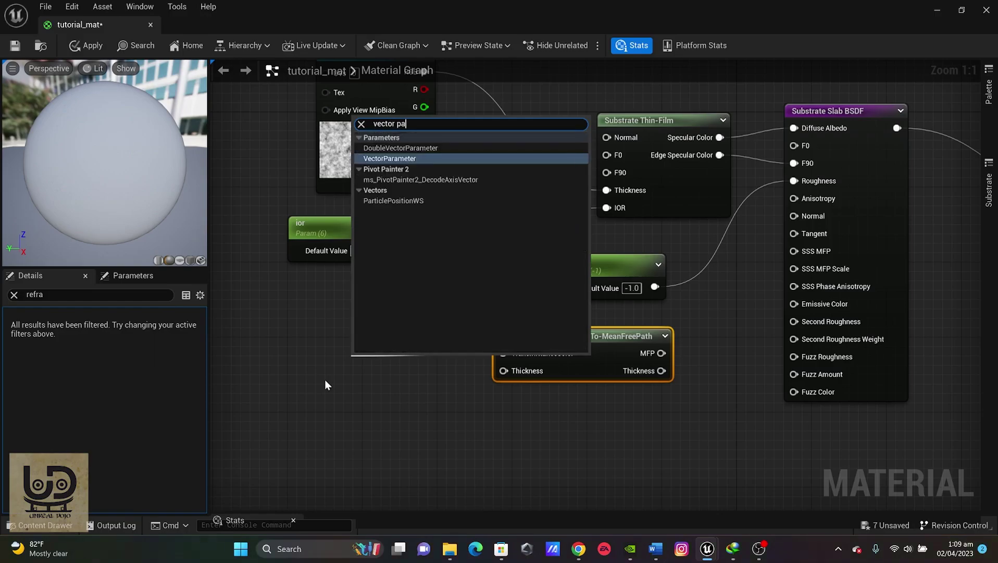
pyautogui.write('ra')
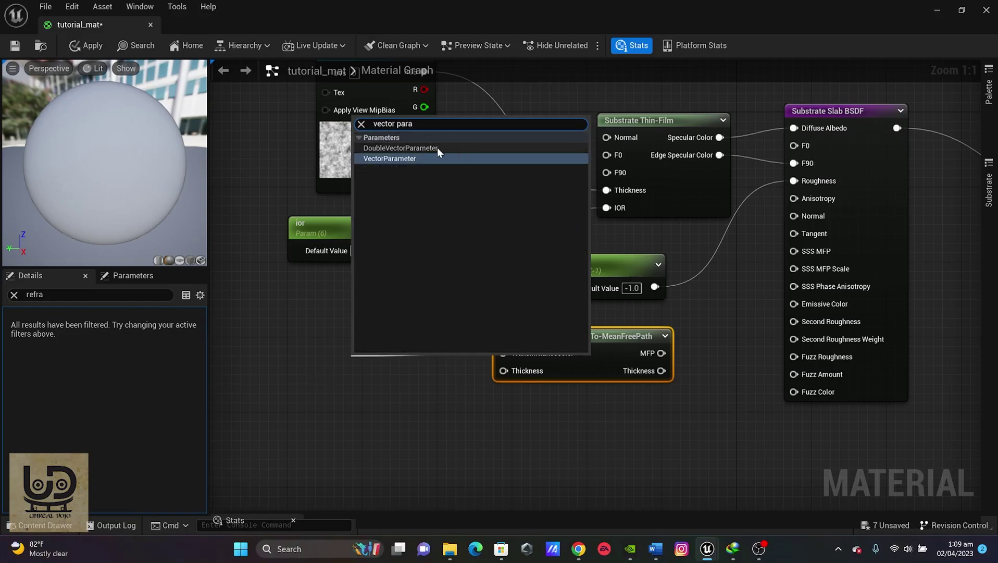
pyautogui.click(419, 159)
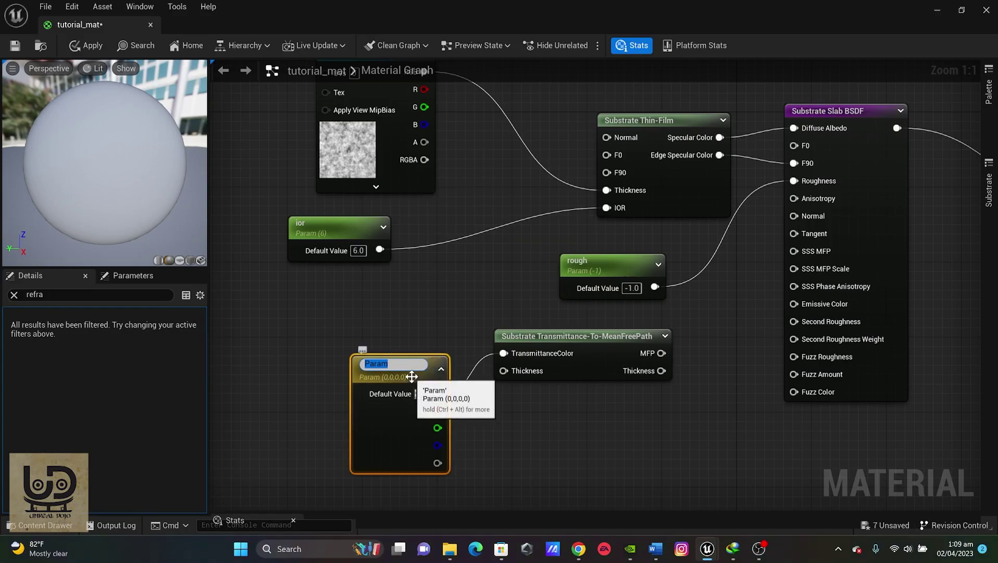
pyautogui.write('base')
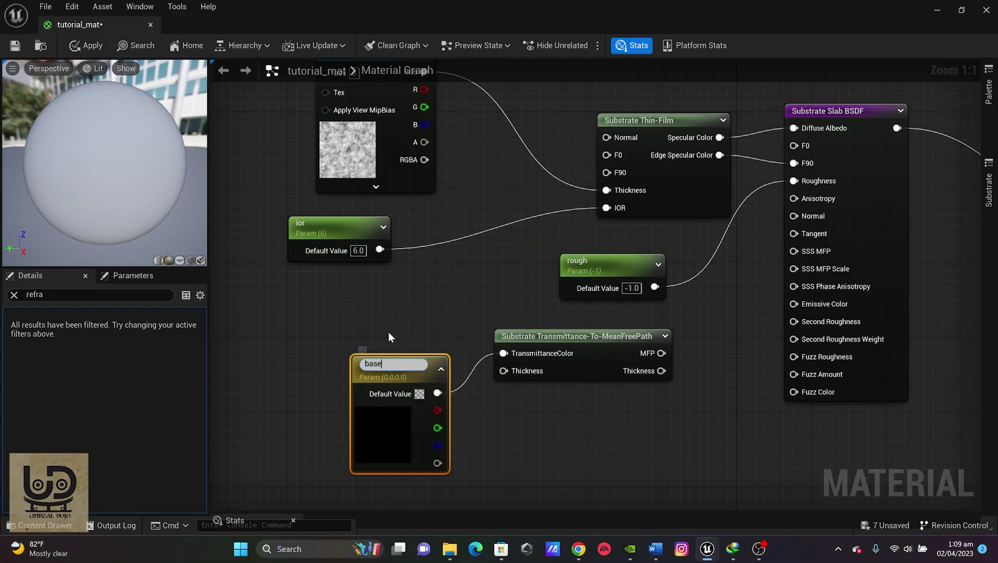
pyautogui.press('Return')
pyautogui.moveTo(383, 359); pyautogui.dragTo(366, 314)
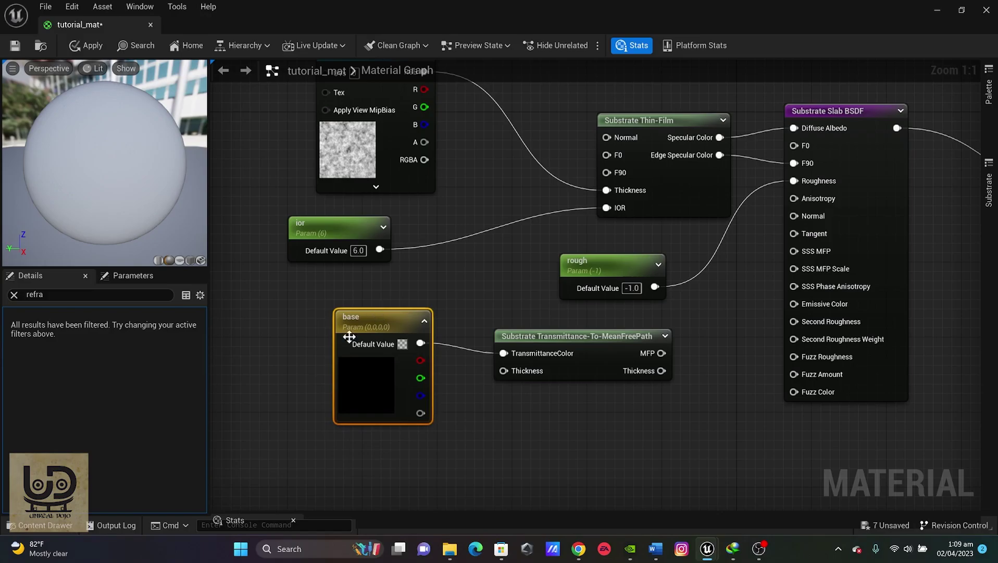
# - Set the base parameter's color to blue, hex sRGB 3996F300, and connect the Transmittance-To-MeanFreePath node's MFP output to the slab's SSS MFP
pyautogui.click(403, 344)
pyautogui.moveTo(407, 284); pyautogui.dragTo(405, 287)
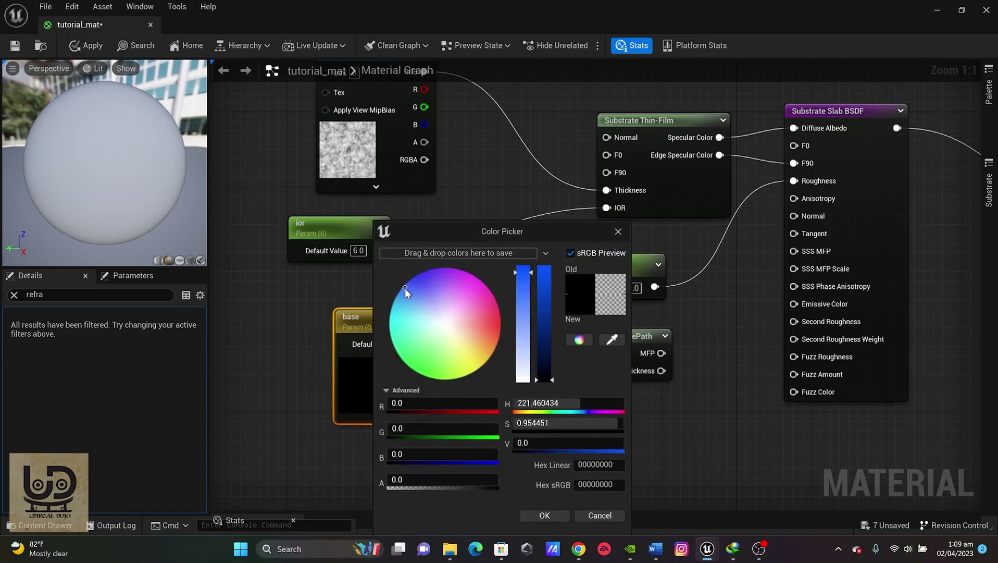
pyautogui.moveTo(544, 290); pyautogui.dragTo(544, 270)
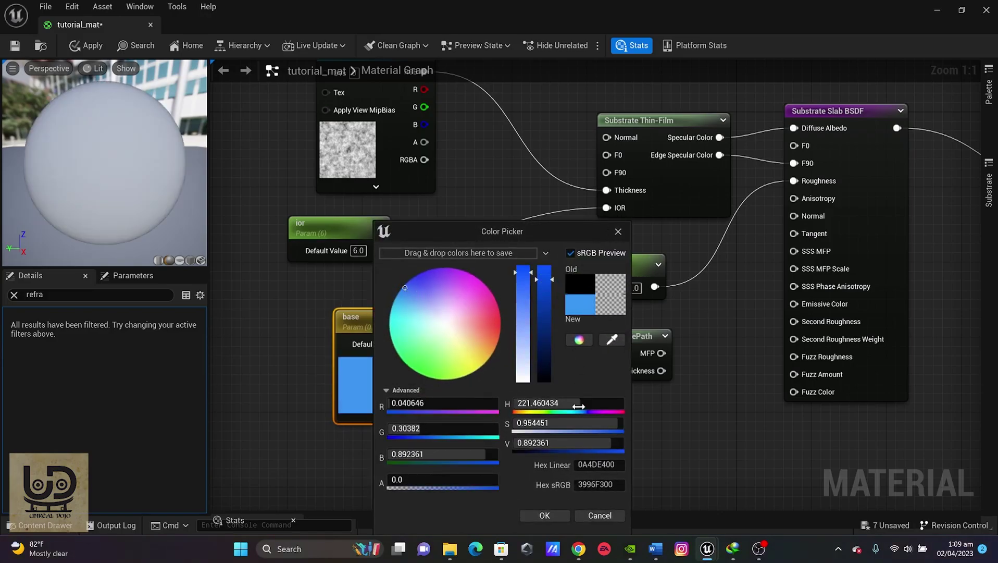
pyautogui.click(545, 515)
pyautogui.moveTo(413, 318); pyautogui.dragTo(365, 300)
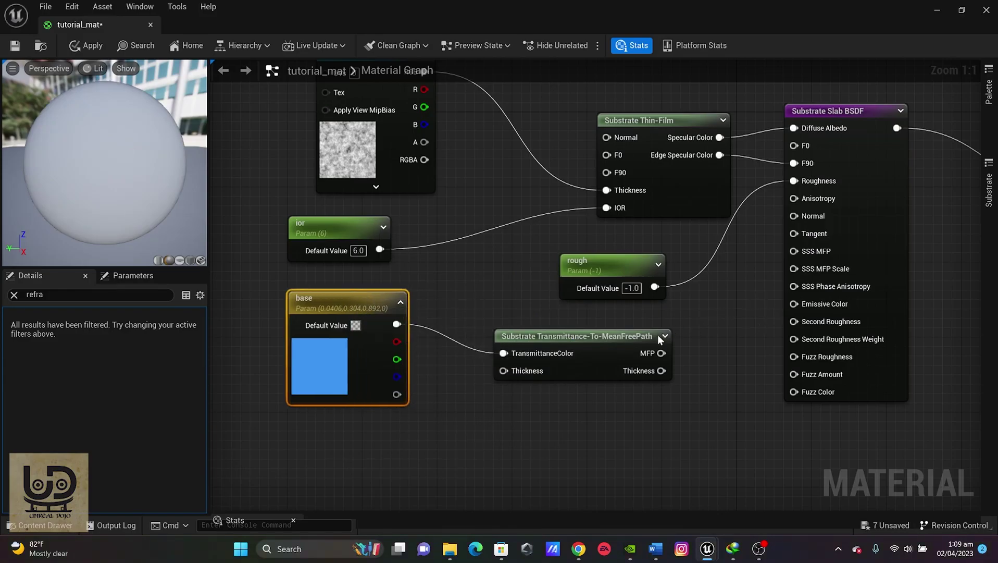
pyautogui.moveTo(661, 353); pyautogui.dragTo(793, 250)
# - Add a FlattenNormal node connected to the slab's Normal input and place it below the Transmittance-To-MeanFreePath node
pyautogui.moveTo(688, 297); pyautogui.dragTo(700, 255, button='right')
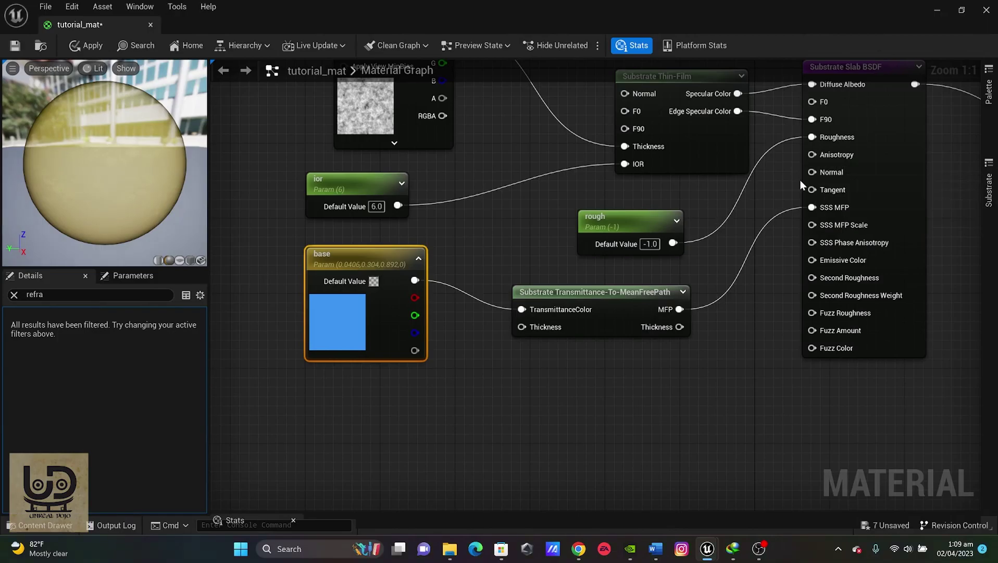
pyautogui.moveTo(812, 173); pyautogui.dragTo(607, 426)
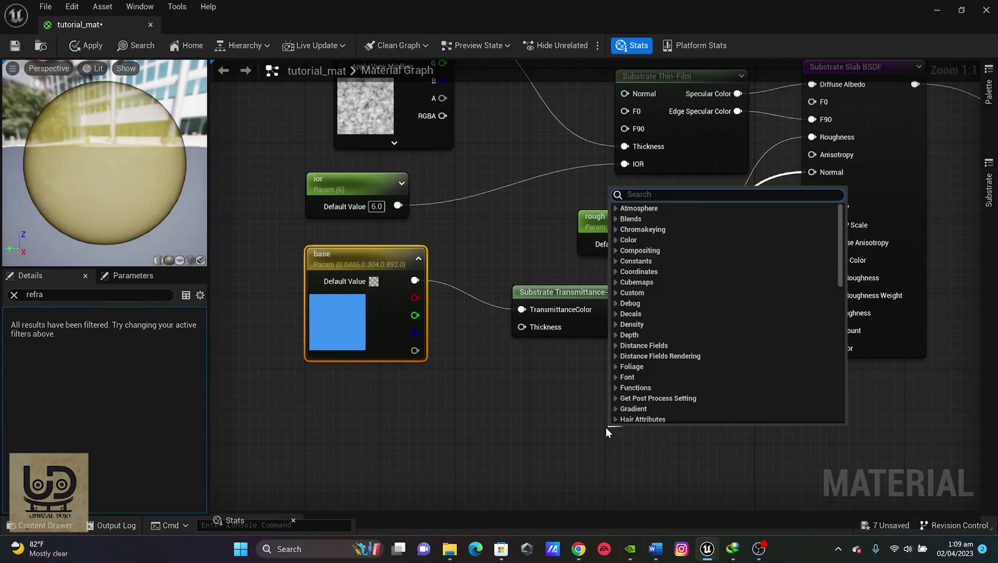
pyautogui.write('flatt')
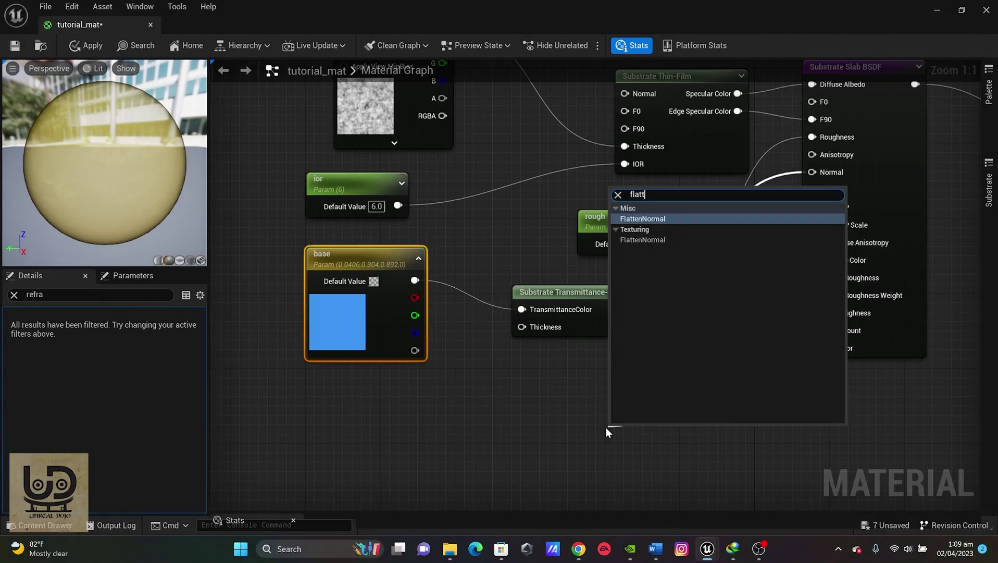
pyautogui.click(668, 239)
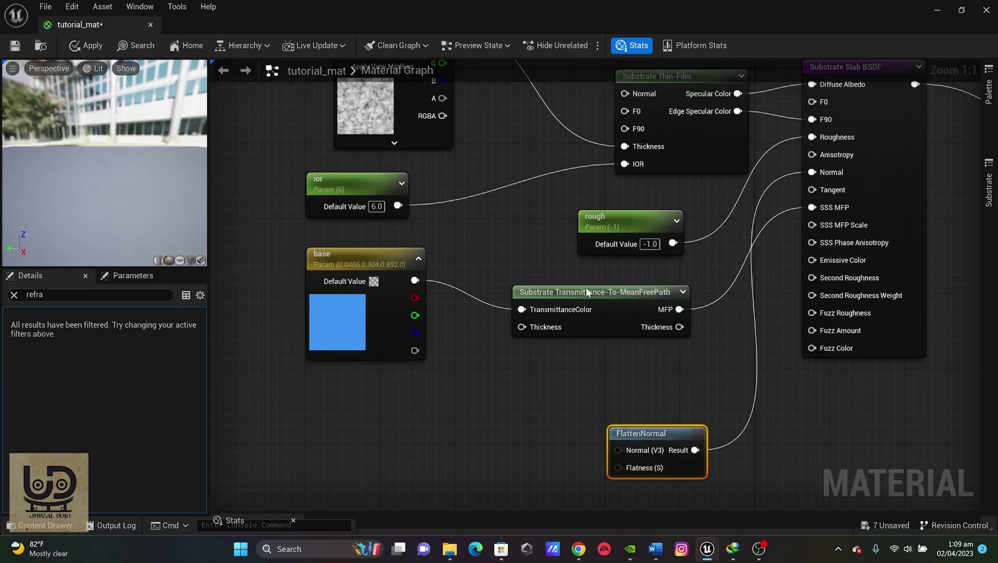
pyautogui.moveTo(662, 433); pyautogui.dragTo(595, 399)
pyautogui.moveTo(589, 355); pyautogui.dragTo(724, 261, button='right')
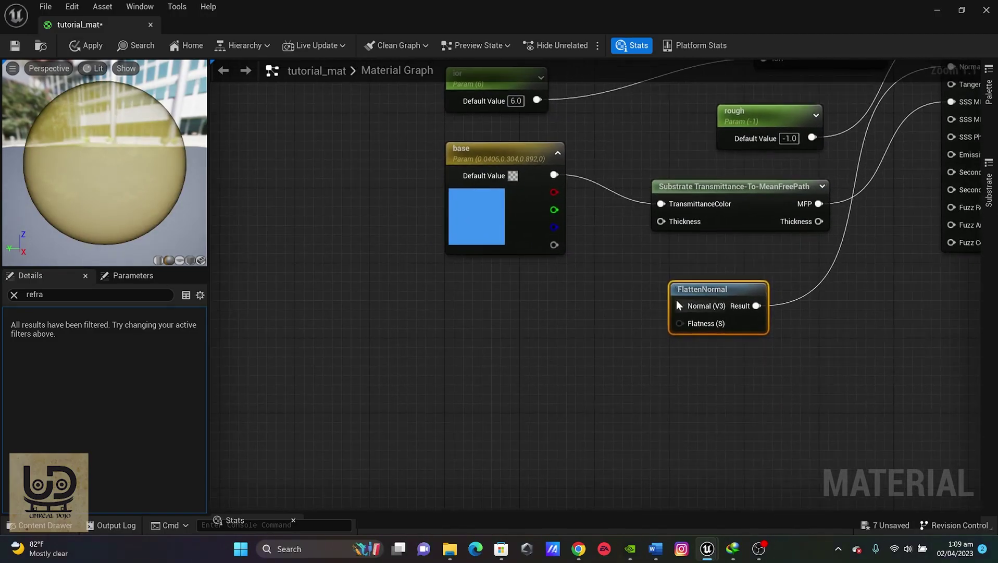
pyautogui.moveTo(678, 305); pyautogui.dragTo(523, 367)
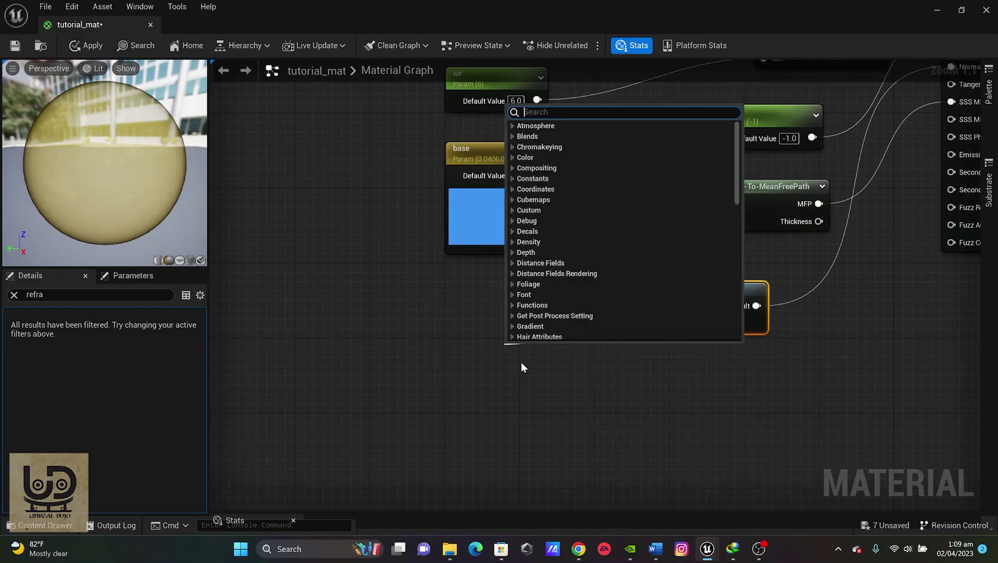
pyautogui.click(433, 472)
pyautogui.click(449, 549)
pyautogui.click(410, 417)
# - Search the project content for "norm" and add the UE4_Mannequin__normals texture to the graph as a Texture Sample
pyautogui.hotkey('ctrl', 'space')
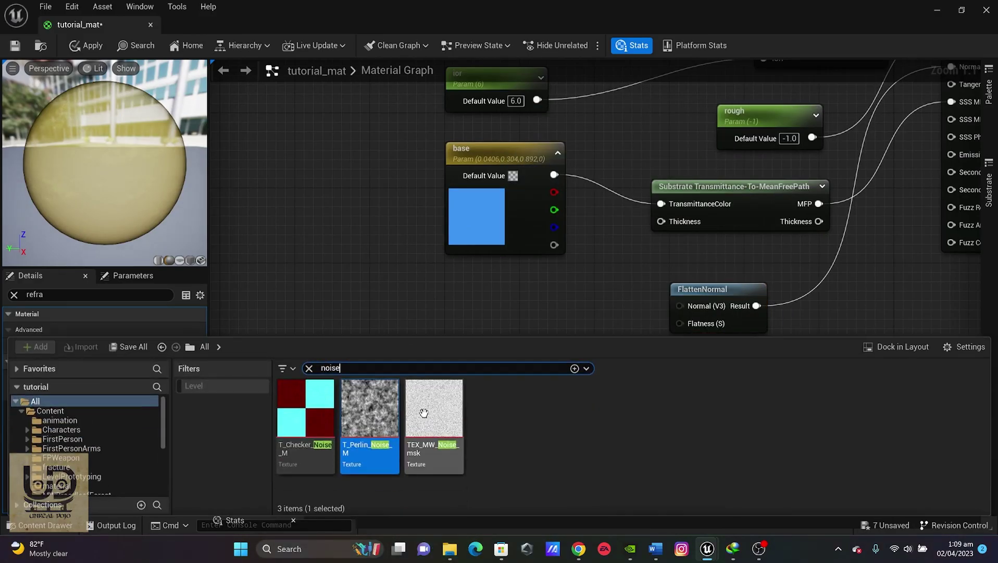
pyautogui.doubleClick(349, 372)
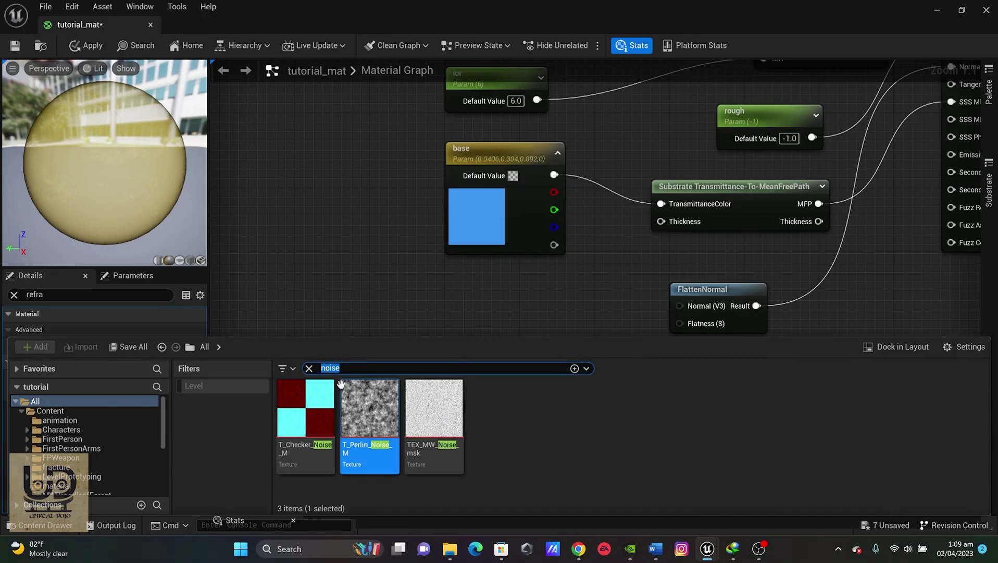
pyautogui.moveTo(341, 384)
pyautogui.write('norm')
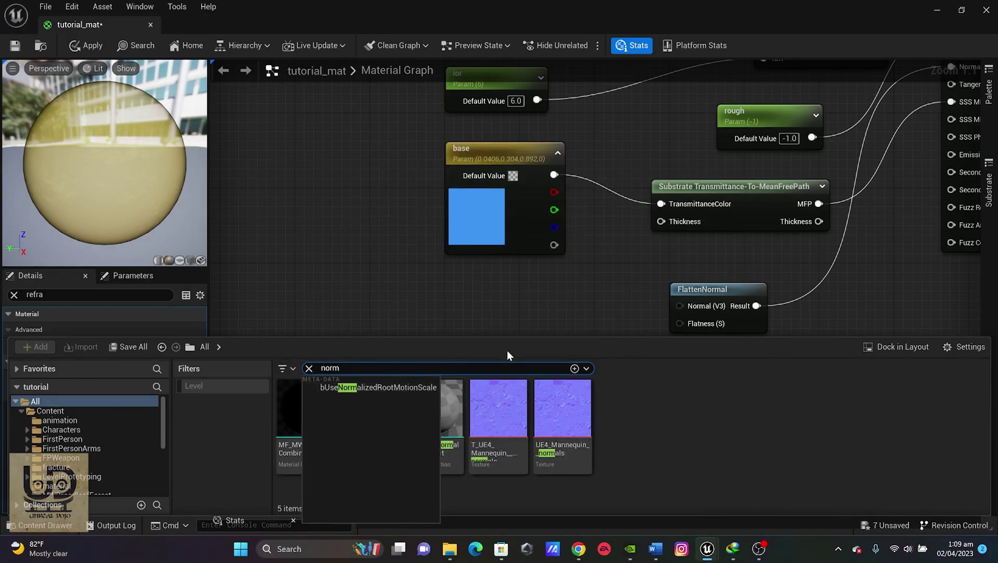
pyautogui.click(499, 409)
pyautogui.moveTo(563, 409); pyautogui.dragTo(438, 307)
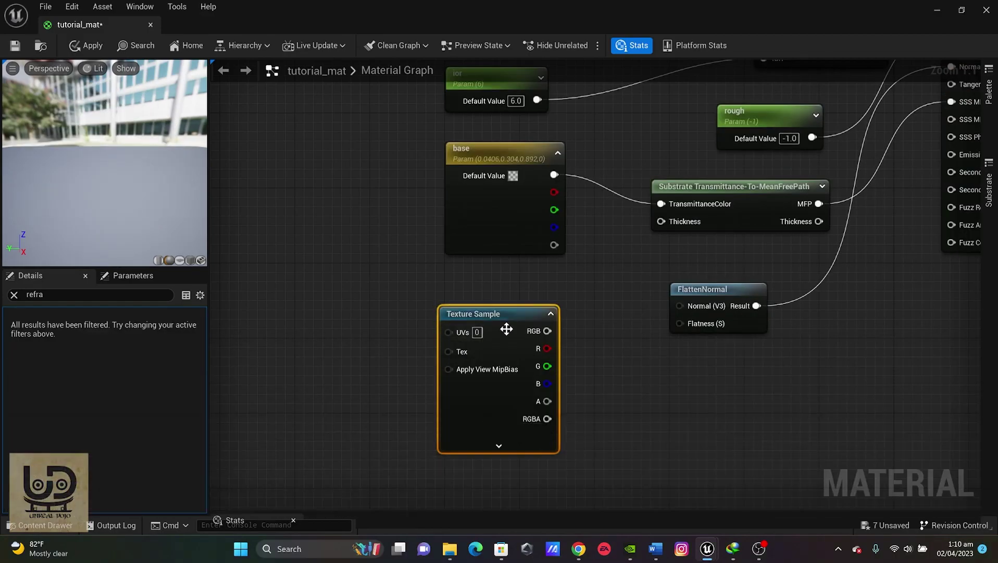
# - Connect the normal texture's RGB output to FlattenNormal's Normal input and place the Texture Sample beside the base parameter
pyautogui.moveTo(531, 318); pyautogui.dragTo(481, 294)
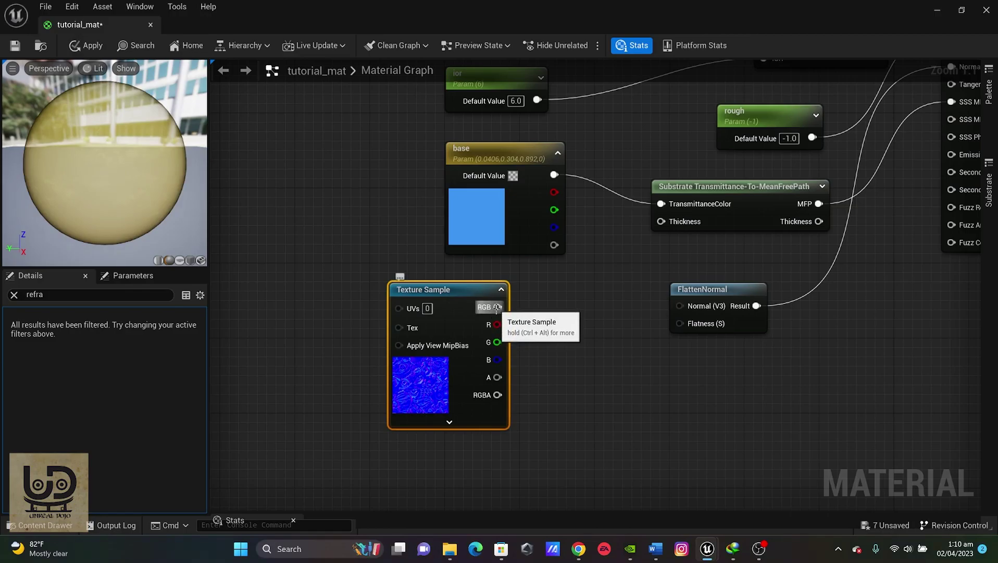
pyautogui.moveTo(501, 305); pyautogui.dragTo(680, 306)
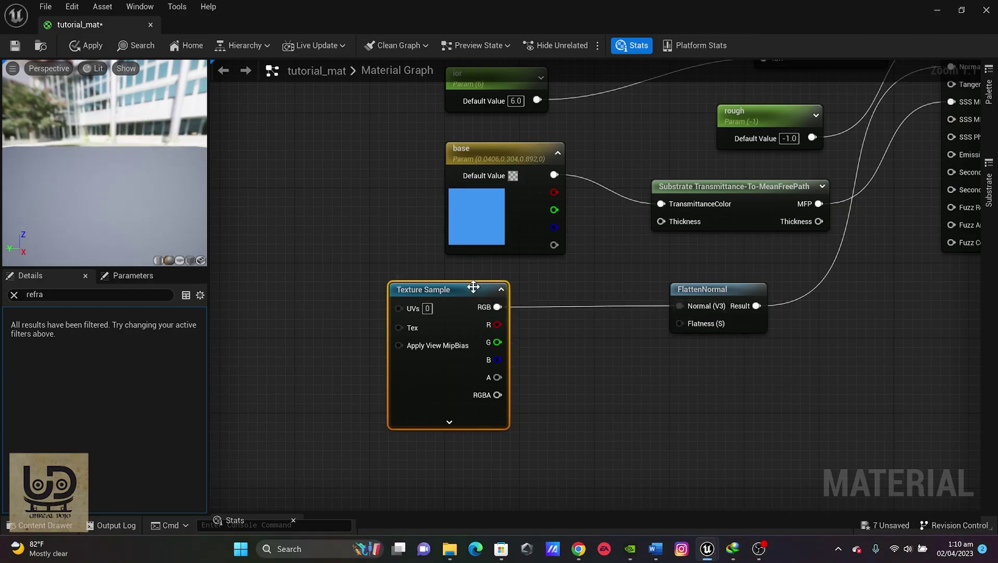
pyautogui.moveTo(473, 287); pyautogui.dragTo(388, 239)
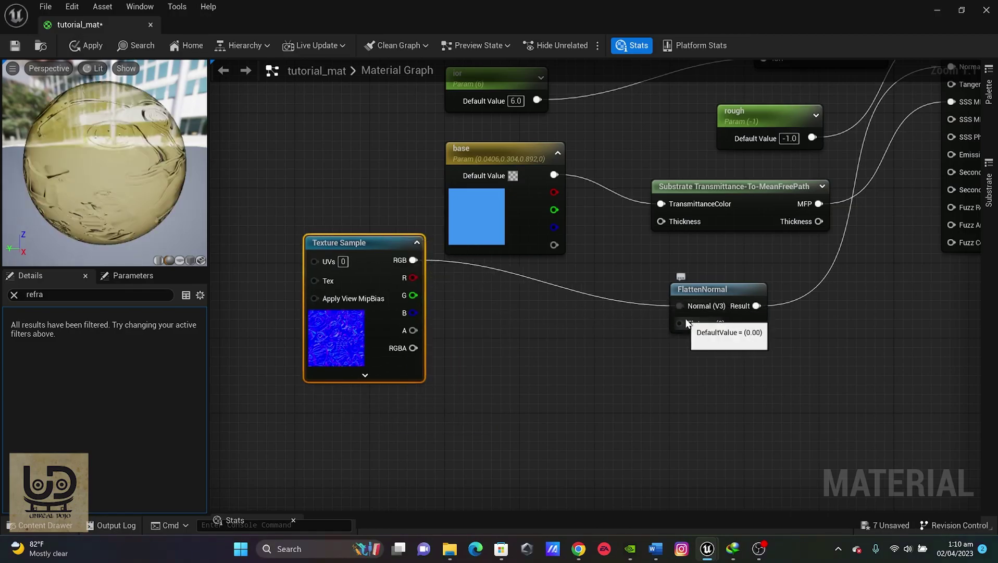
# - Add a scalar parameter named normal connected to FlattenNormal's Flatness input and place it between the normal texture and FlattenNormal
pyautogui.moveTo(685, 321); pyautogui.dragTo(551, 378)
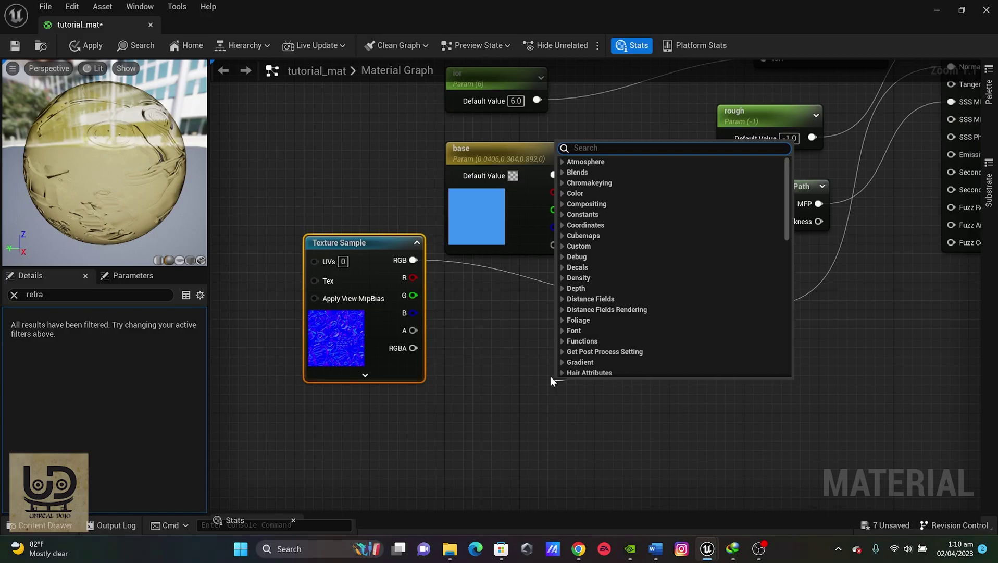
pyautogui.write('scal')
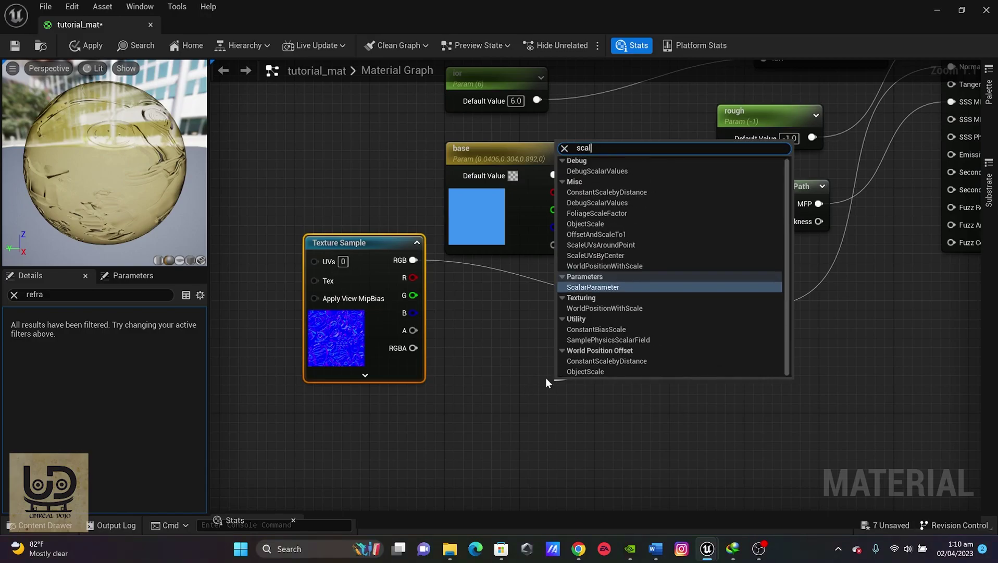
pyautogui.click(604, 287)
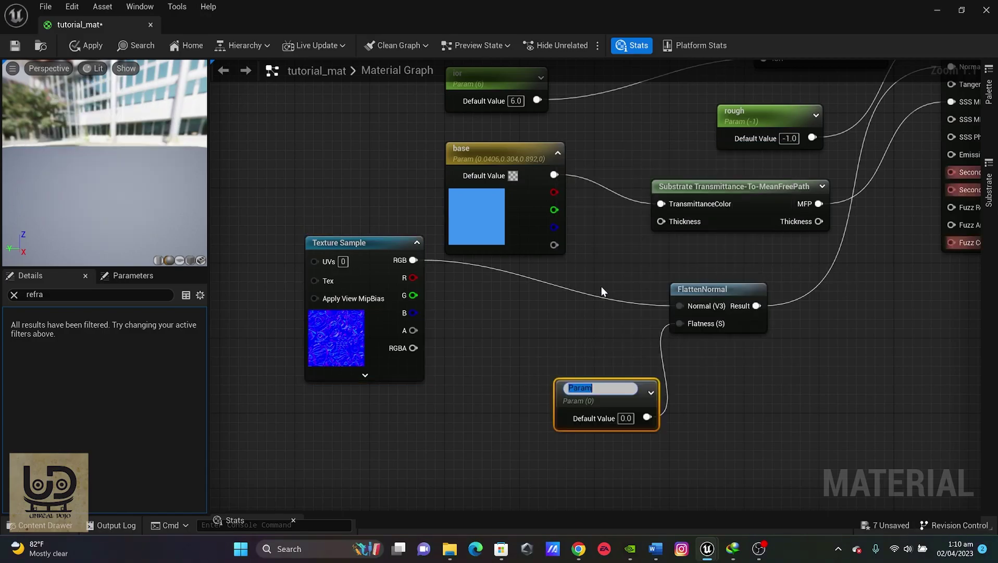
pyautogui.write('no')
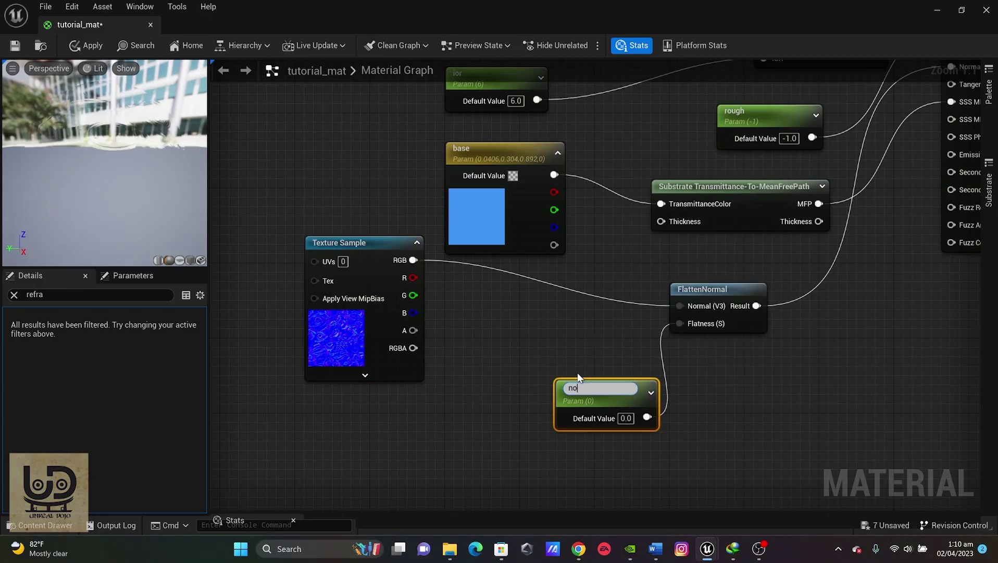
pyautogui.write('rmal')
pyautogui.click(558, 368)
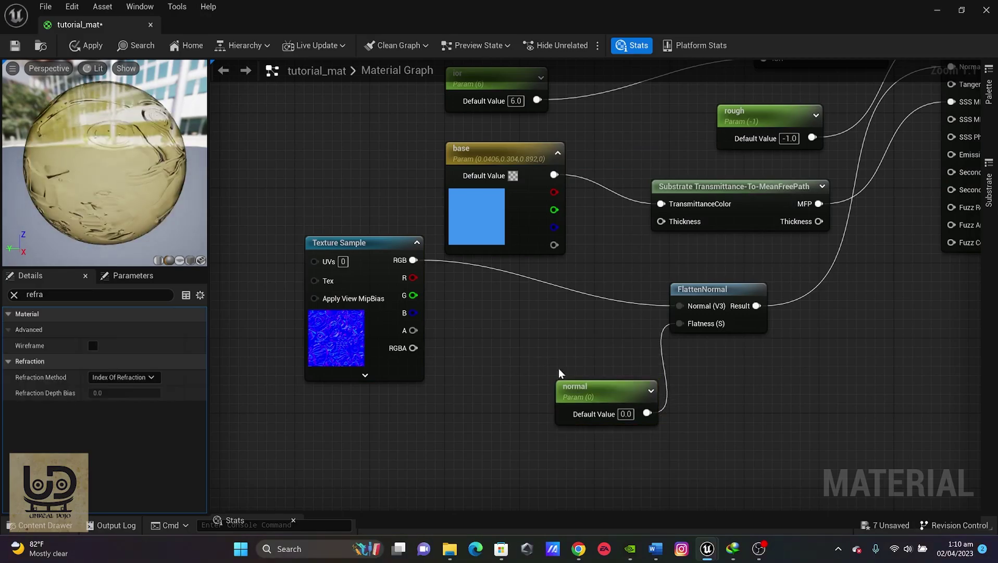
pyautogui.moveTo(619, 393); pyautogui.dragTo(529, 377)
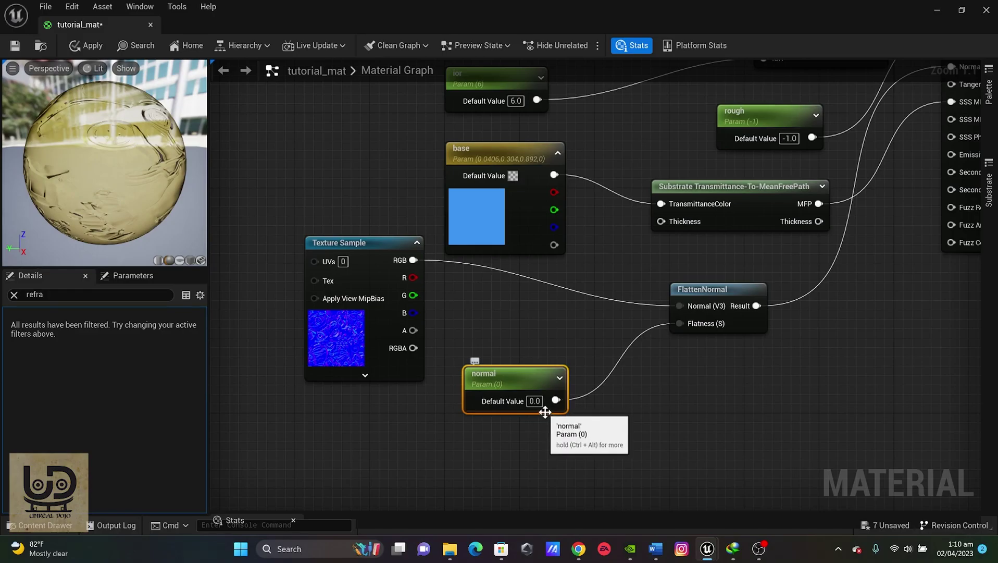
# - Try default values of 0.9 and 1 for the normal parameter
pyautogui.click(534, 400)
pyautogui.write('0')
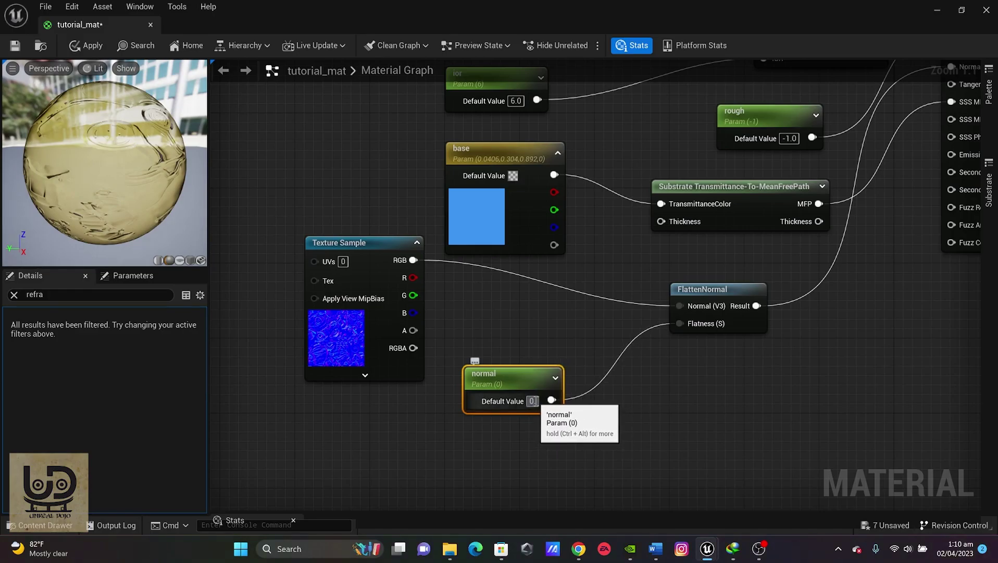
pyautogui.write('.9')
pyautogui.press('Return')
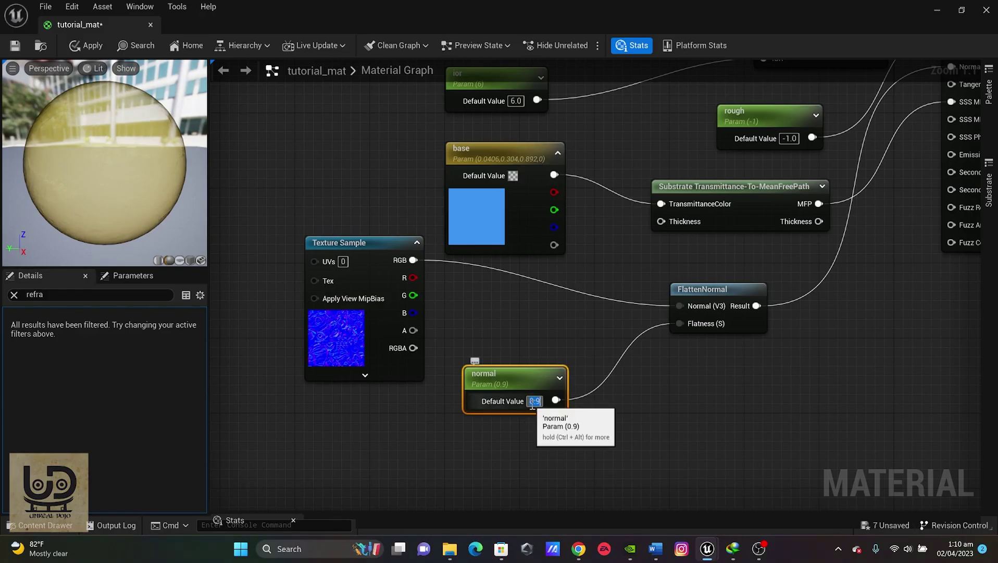
pyautogui.write('1')
pyautogui.press('Return')
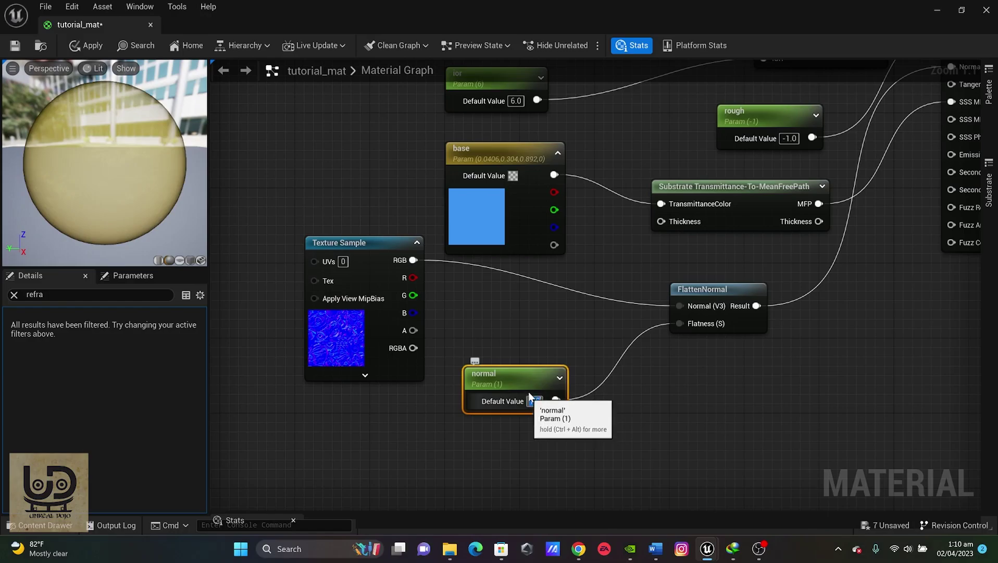
pyautogui.click(538, 342)
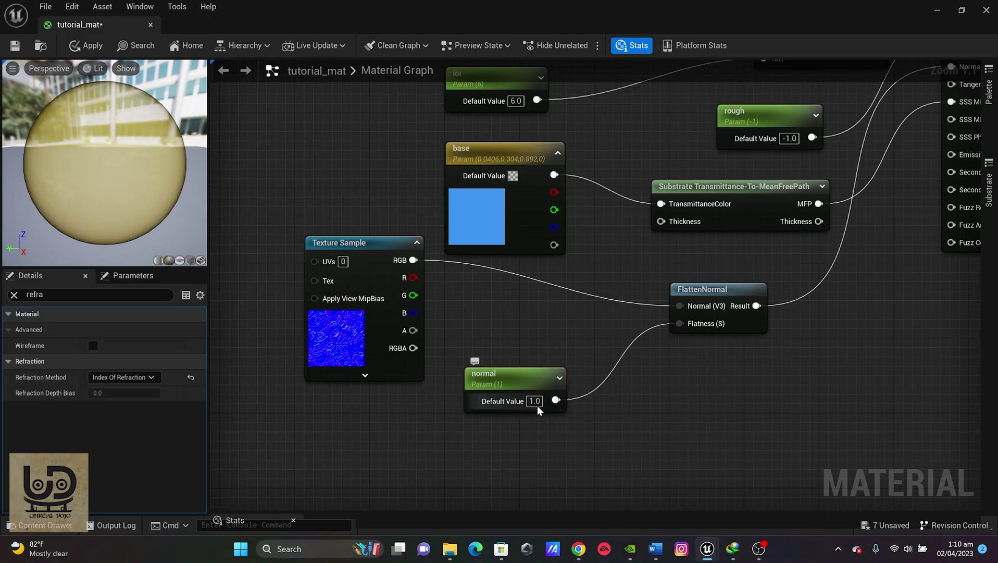
# - Set the normal parameter's default value to 0.2 and inspect the material on the preview sphere
pyautogui.write('0')
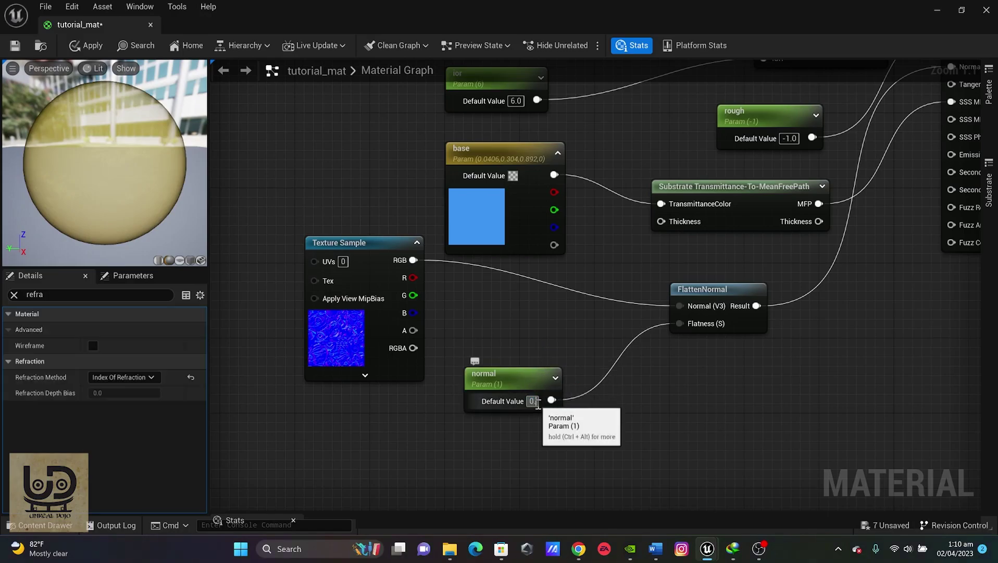
pyautogui.write('.2')
pyautogui.press('Return')
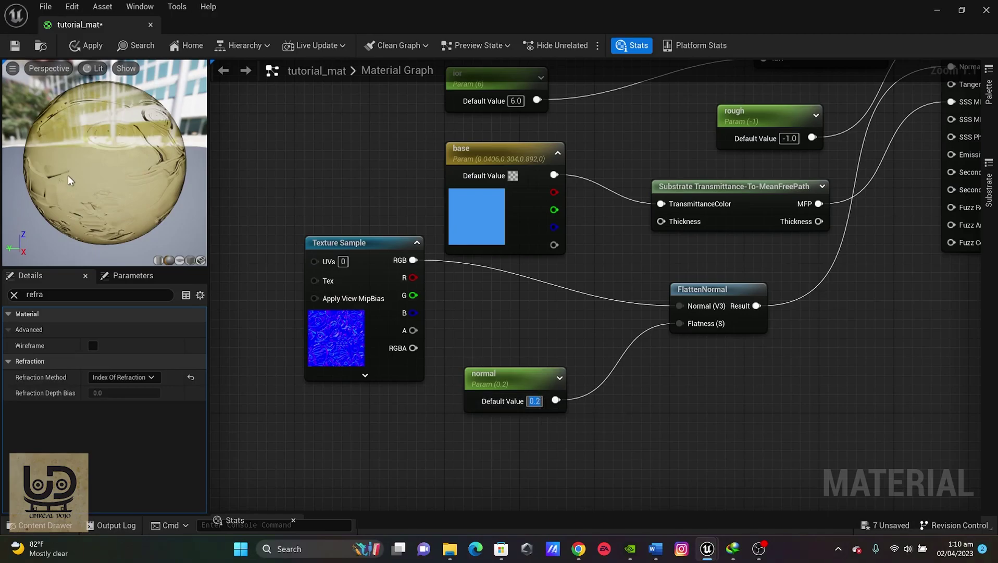
pyautogui.moveTo(68, 179); pyautogui.dragTo(145, 181)
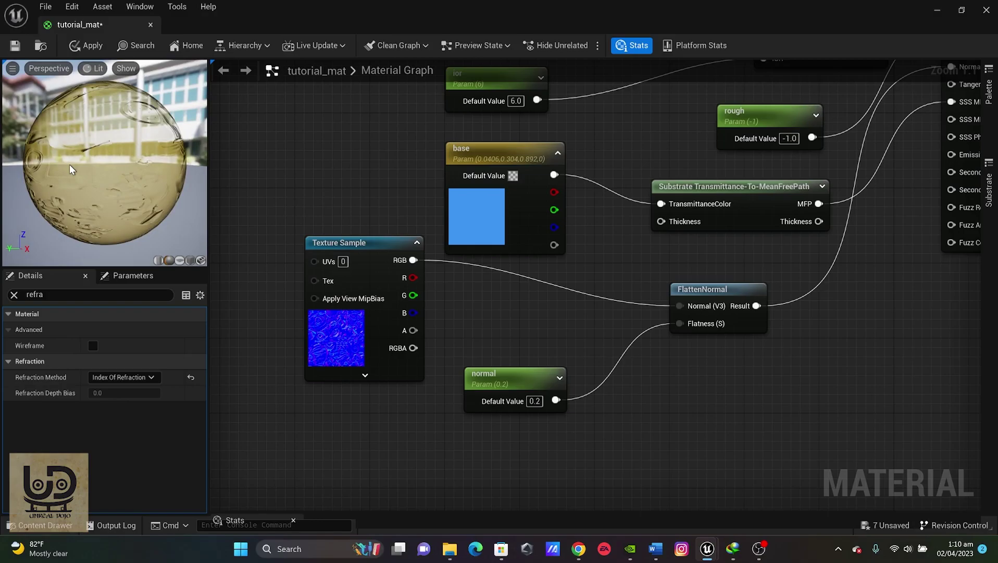
pyautogui.scroll(2, 69, 164)
# - Add a scalar parameter named "ior 2" connected to tutorial_mat's Refraction input and place it above the Substrate Slab node
pyautogui.moveTo(765, 267); pyautogui.dragTo(691, 213, button='right')
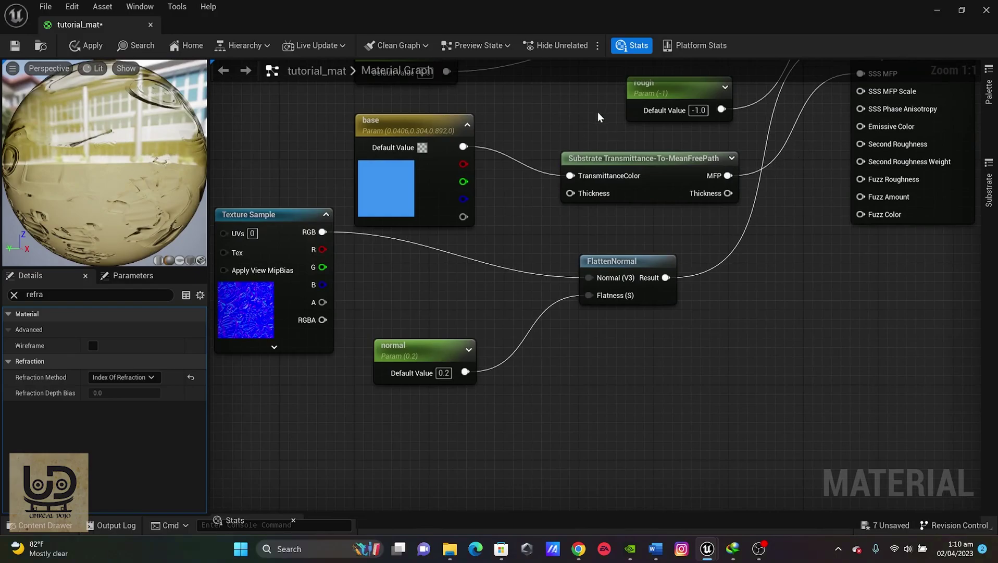
pyautogui.scroll(-4, 599, 116)
pyautogui.moveTo(827, 154); pyautogui.dragTo(766, 244, button='right')
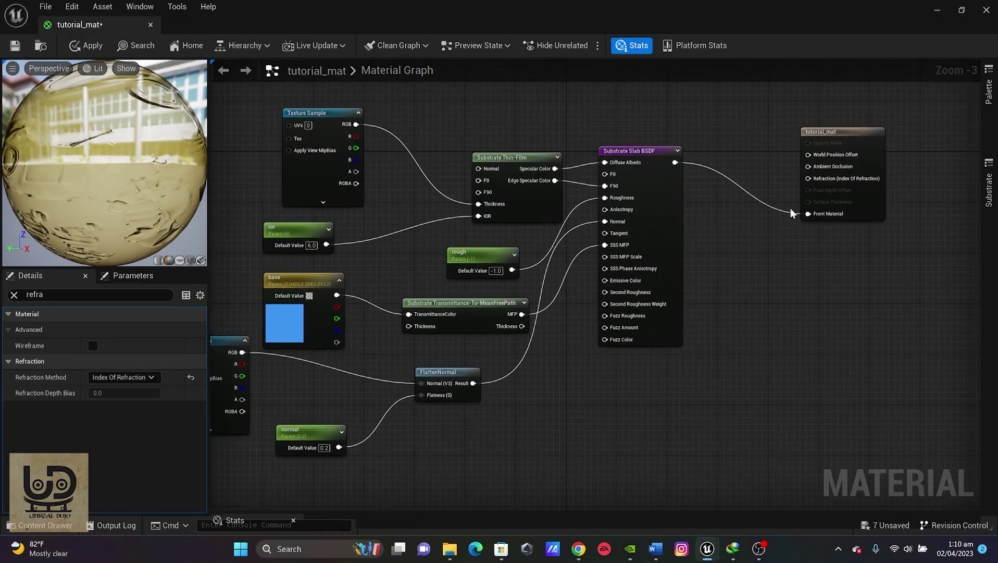
pyautogui.moveTo(799, 179); pyautogui.dragTo(743, 138)
pyautogui.write('sca')
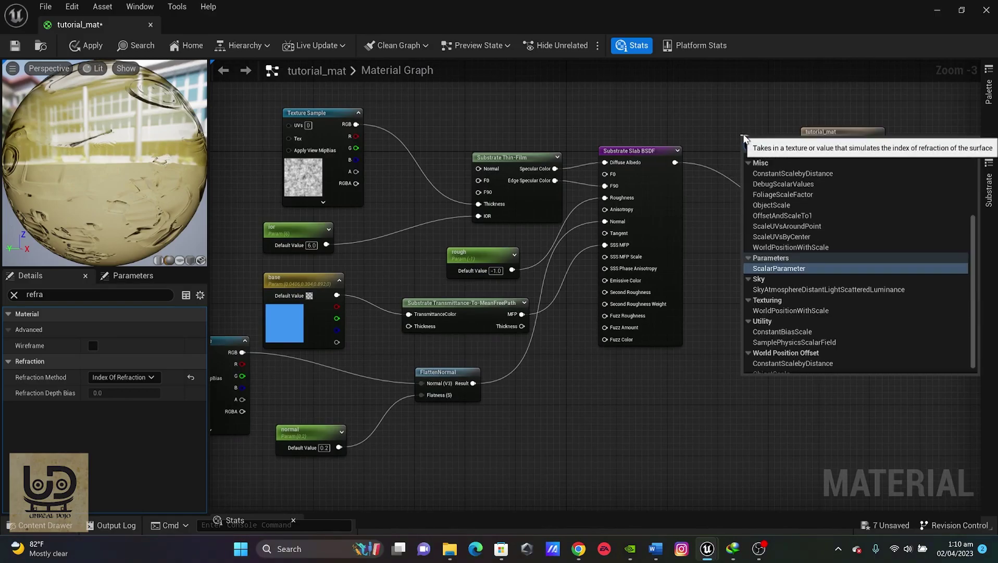
pyautogui.click(821, 268)
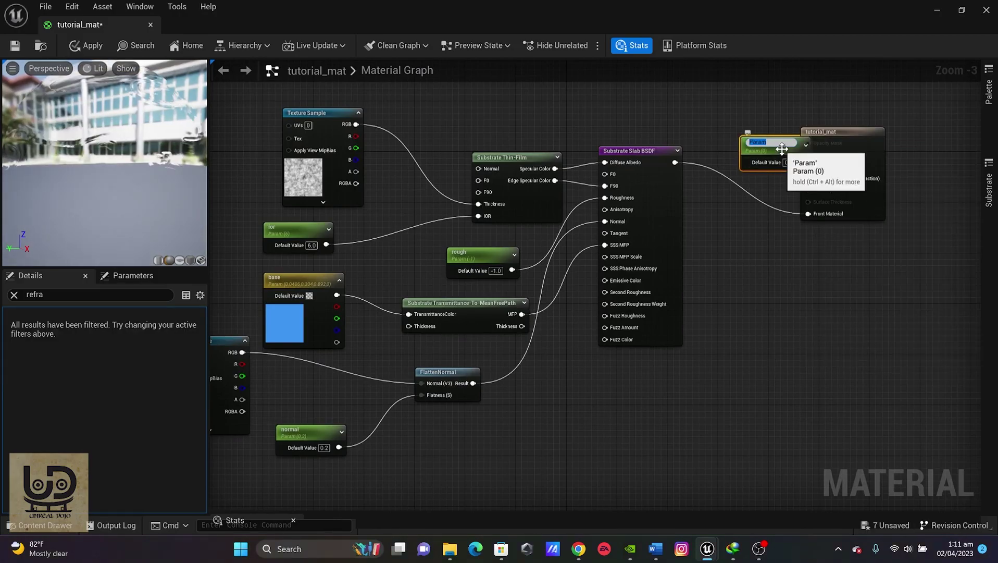
pyautogui.write('ior 2')
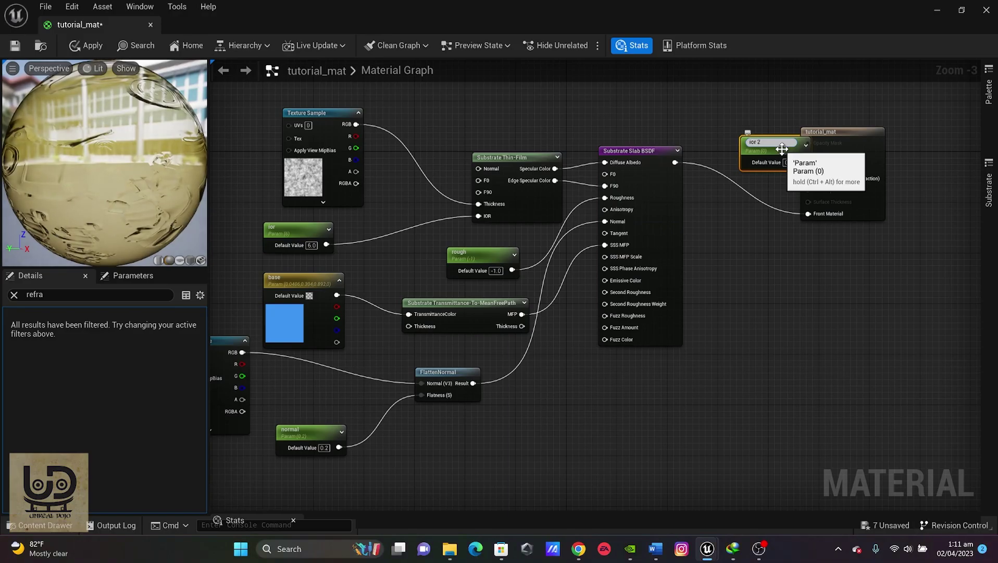
pyautogui.click(748, 99)
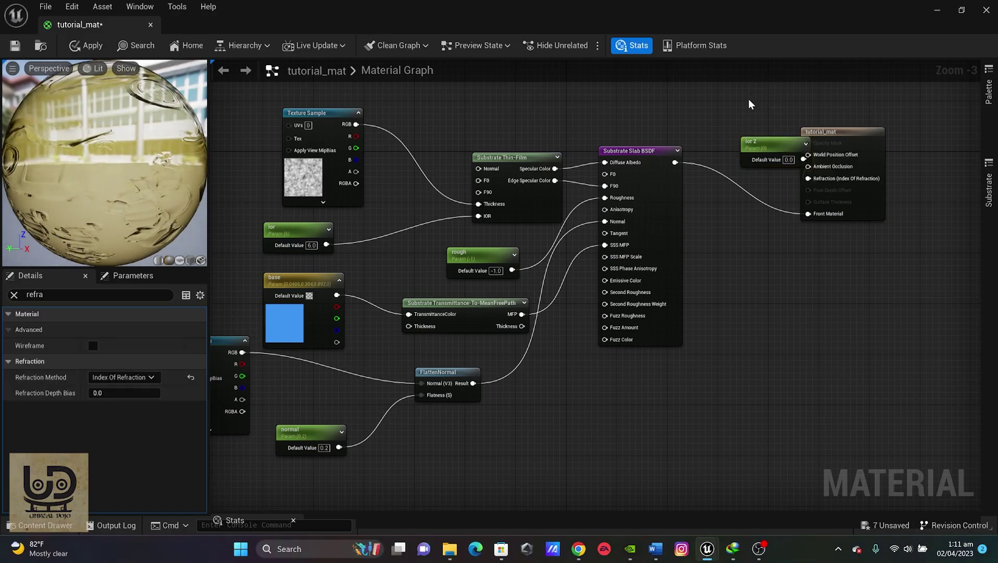
pyautogui.moveTo(750, 143); pyautogui.dragTo(685, 121)
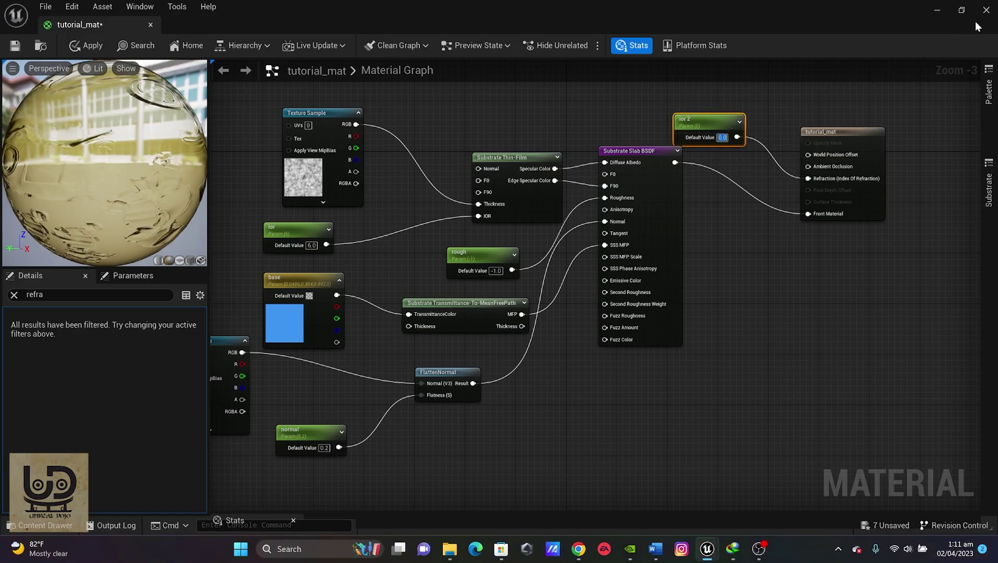
# - Set the ior 2 parameter's default value to 6
pyautogui.write('6')
pyautogui.press('Return')
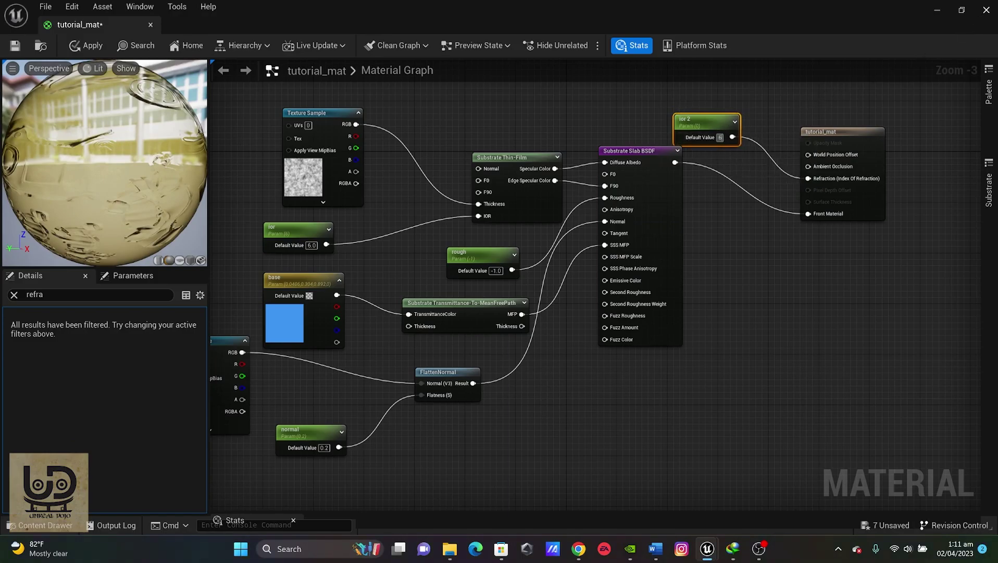
pyautogui.click(646, 108)
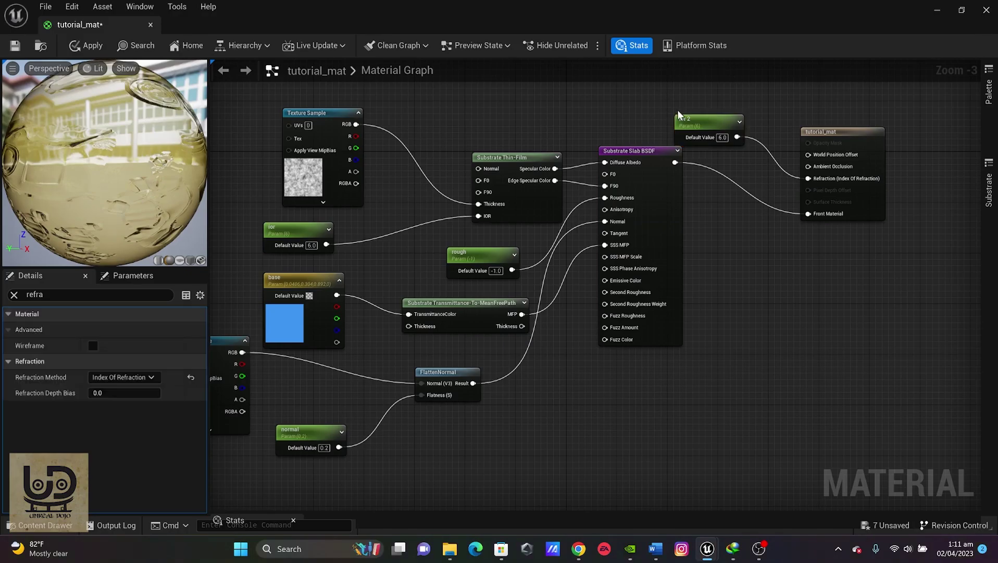
# - Adjust the ior 2 node's position above the Substrate Slab node, check the preview sphere and save tutorial_mat
pyautogui.moveTo(716, 119); pyautogui.dragTo(728, 119)
pyautogui.scroll(-1, 579, 171)
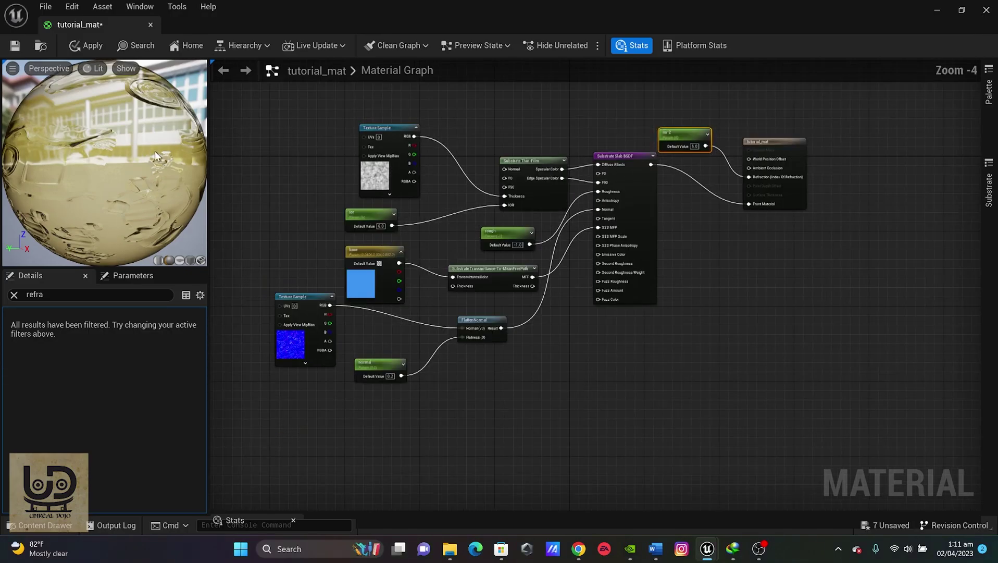
pyautogui.moveTo(154, 152); pyautogui.dragTo(72, 184)
pyautogui.scroll(-8, 68, 188)
pyautogui.scroll(-2, 69, 188)
pyautogui.scroll(-4, 72, 184)
pyautogui.scroll(3, 72, 184)
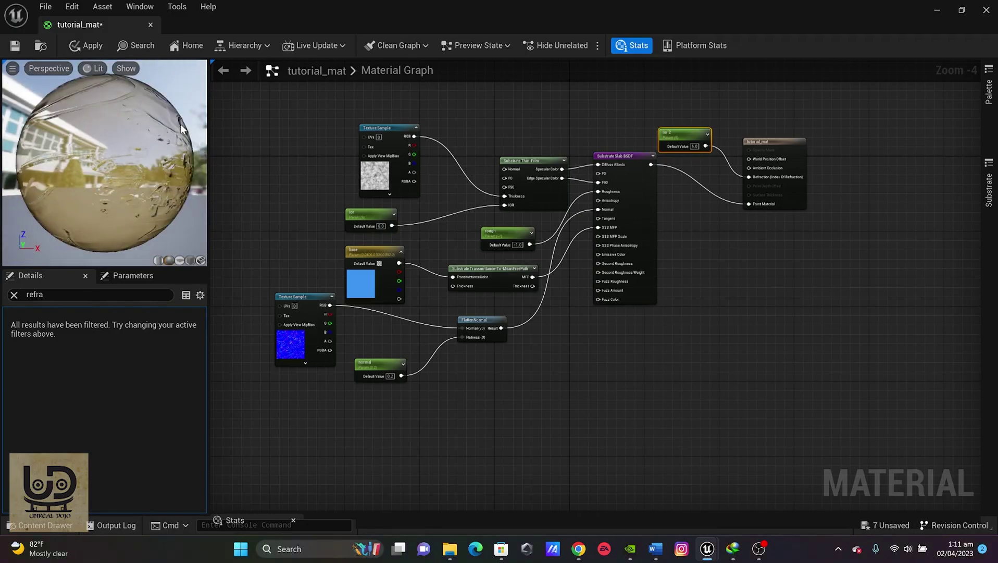
pyautogui.click(19, 49)
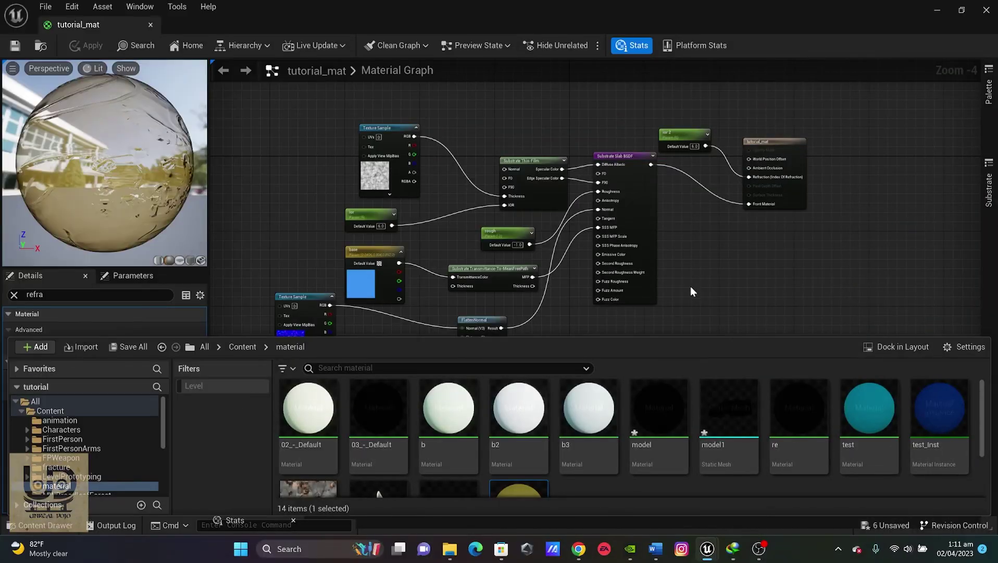
# - Create a material instance from tutorial_mat with the default name tutorial_mat_Inst and open it for editing
pyautogui.scroll(-2, 521, 443)
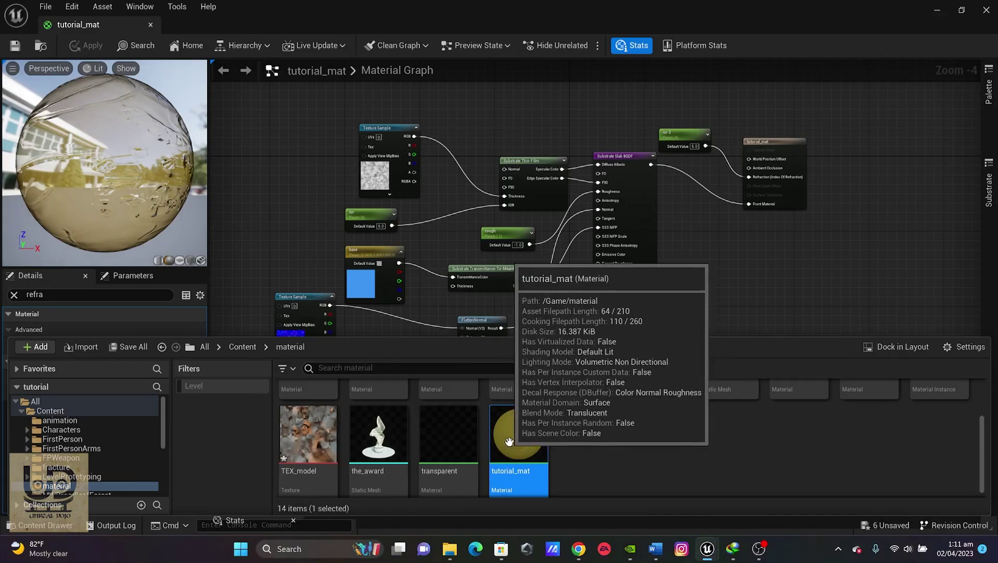
pyautogui.rightClick(509, 446)
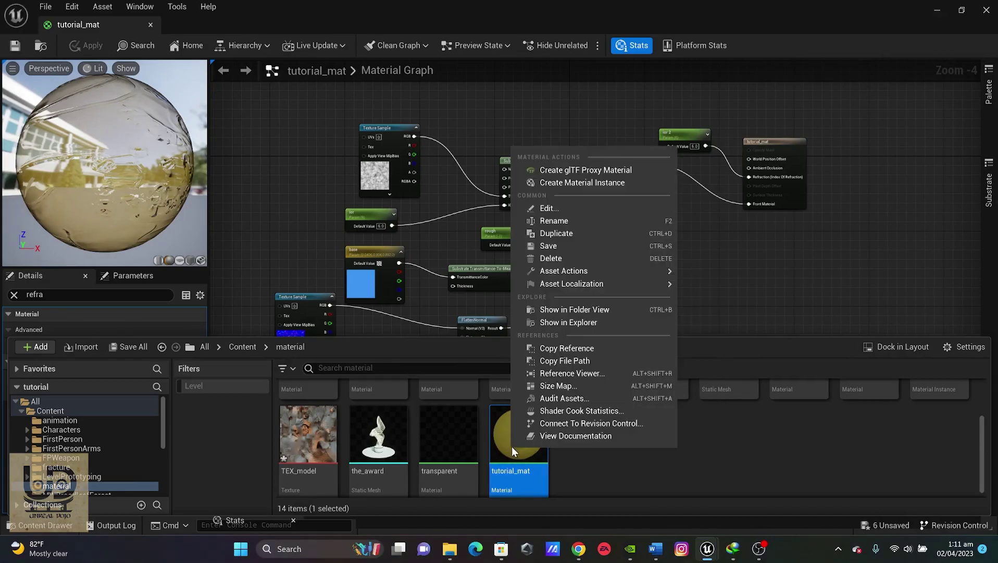
pyautogui.click(596, 186)
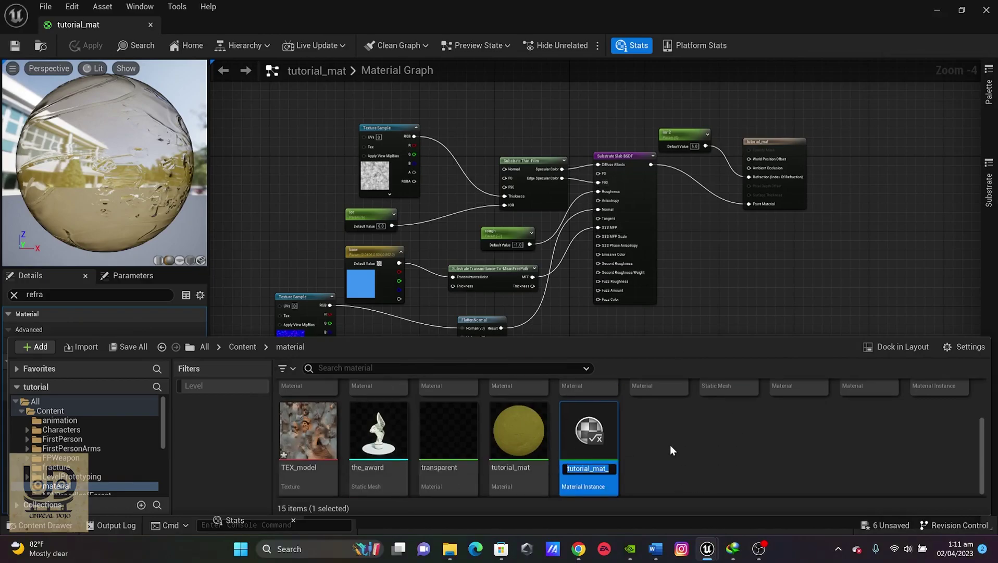
pyautogui.scroll(-1, 625, 448)
pyautogui.moveTo(592, 439)
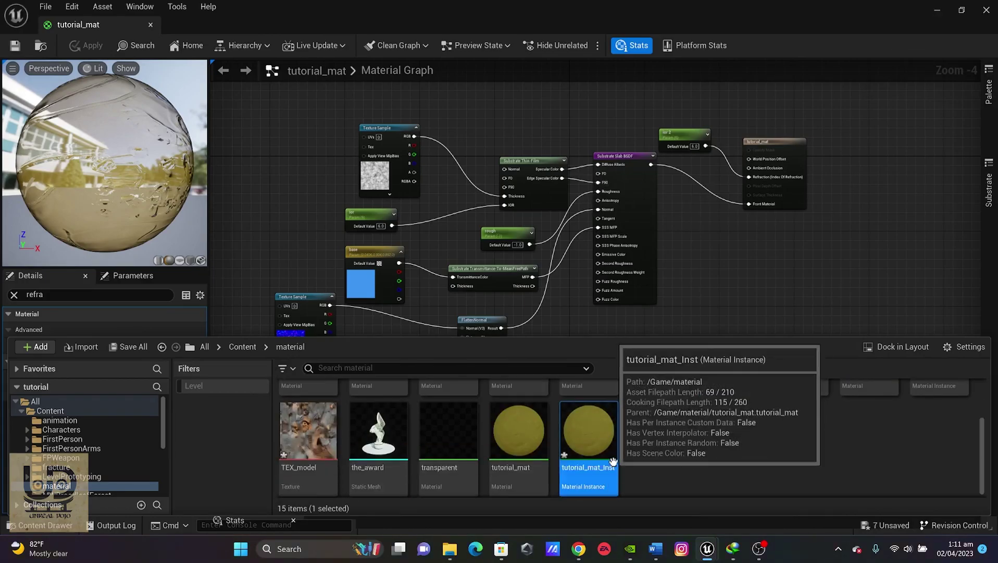
pyautogui.doubleClick(591, 440)
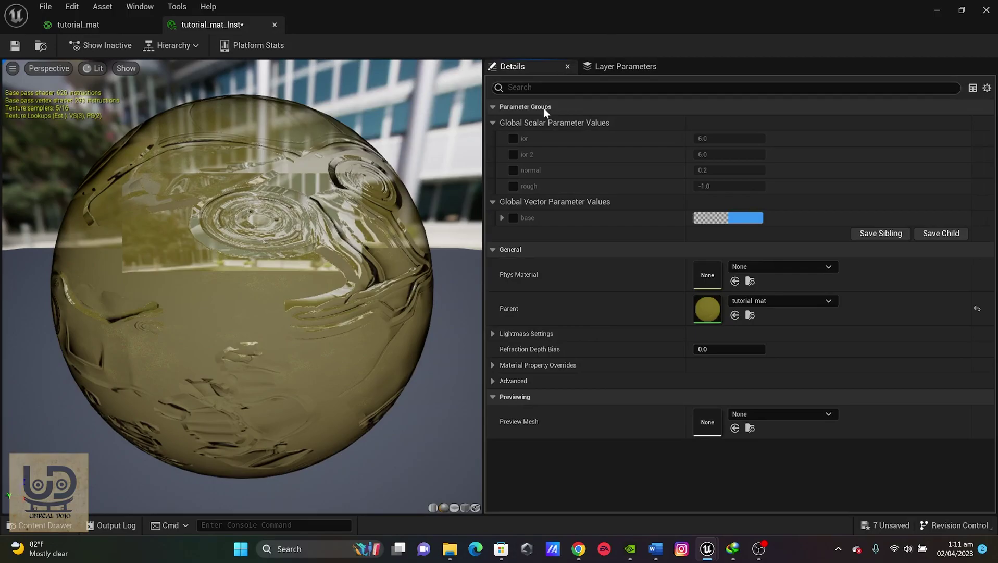
# - Enable the ior, ior 2, normal and rough parameter overrides in tutorial_mat_Inst
pyautogui.click(513, 138)
pyautogui.click(514, 154)
pyautogui.click(513, 169)
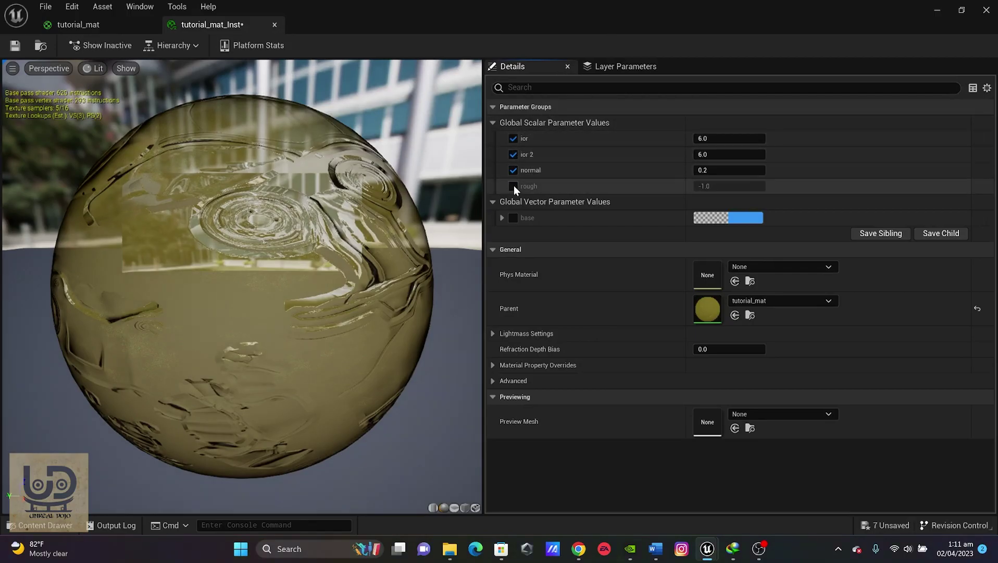
pyautogui.click(514, 186)
# - Move the material instance editor beside the level viewport and apply tutorial_mat_Inst to the bearded bust
pyautogui.moveTo(365, 5); pyautogui.dragTo(710, 37)
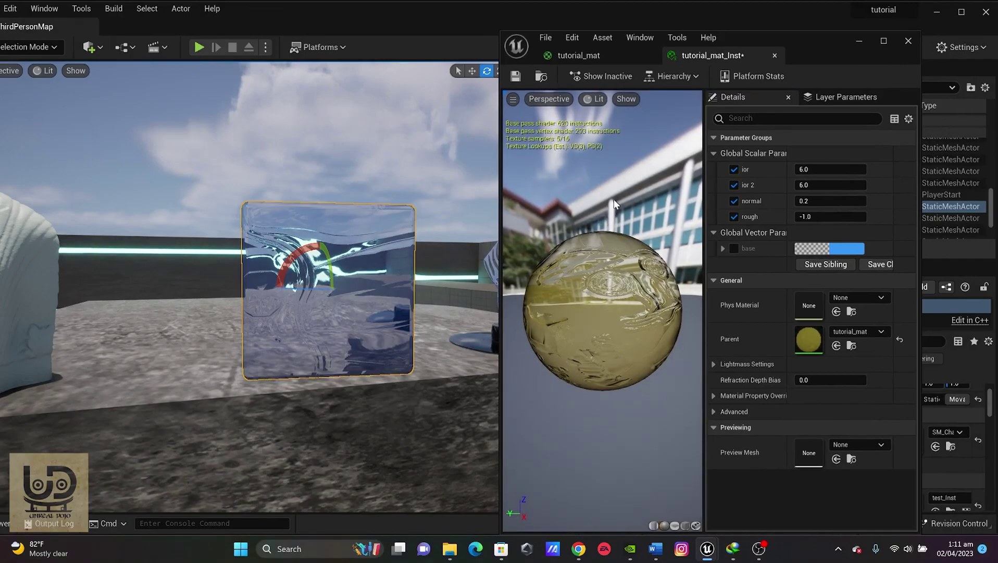
pyautogui.hotkey('ctrl', 'space')
pyautogui.moveTo(144, 173); pyautogui.dragTo(145, 174, button='right')
pyautogui.press('a')
pyautogui.moveTo(78, 177); pyautogui.dragTo(31, 178, button='right')
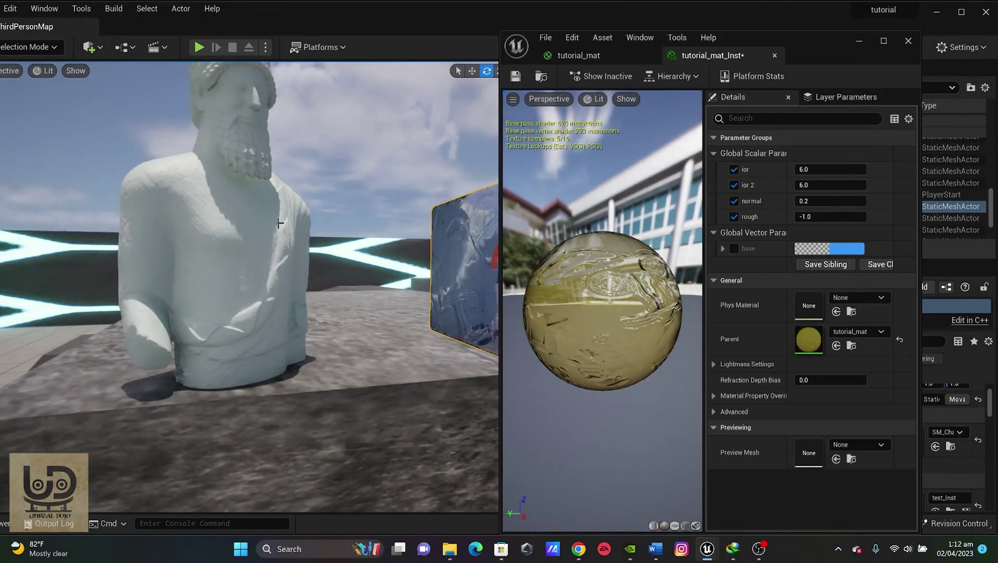
pyautogui.hotkey('ctrl', 'space')
pyautogui.moveTo(460, 425); pyautogui.dragTo(225, 238)
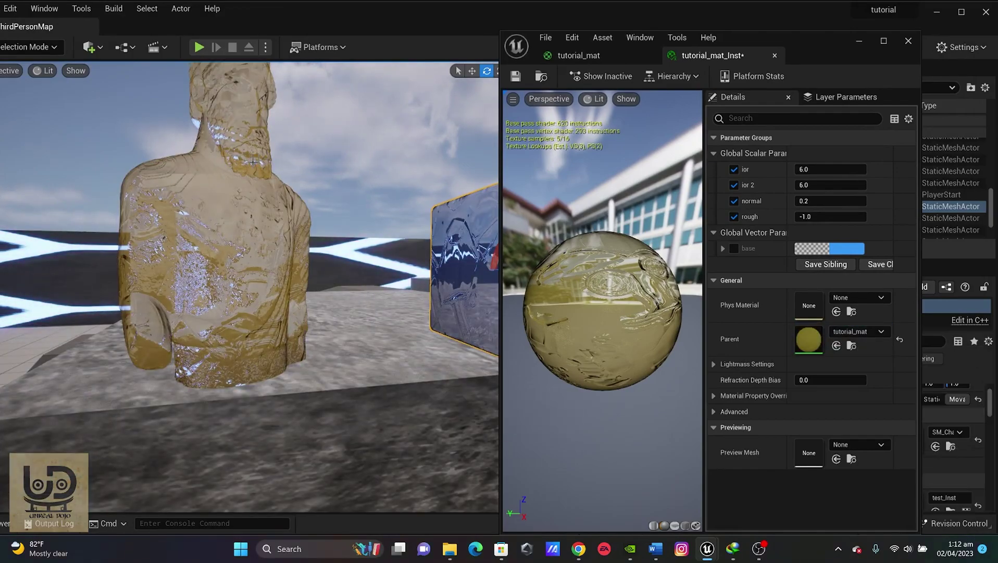
# - Enable the base colour override in tutorial_mat_Inst and inspect the bust from several angles
pyautogui.keyDown('alt'); pyautogui.moveTo(253, 163); pyautogui.dragTo(282, 163); pyautogui.keyUp('alt')
pyautogui.moveTo(281, 163); pyautogui.dragTo(286, 130, button='middle')
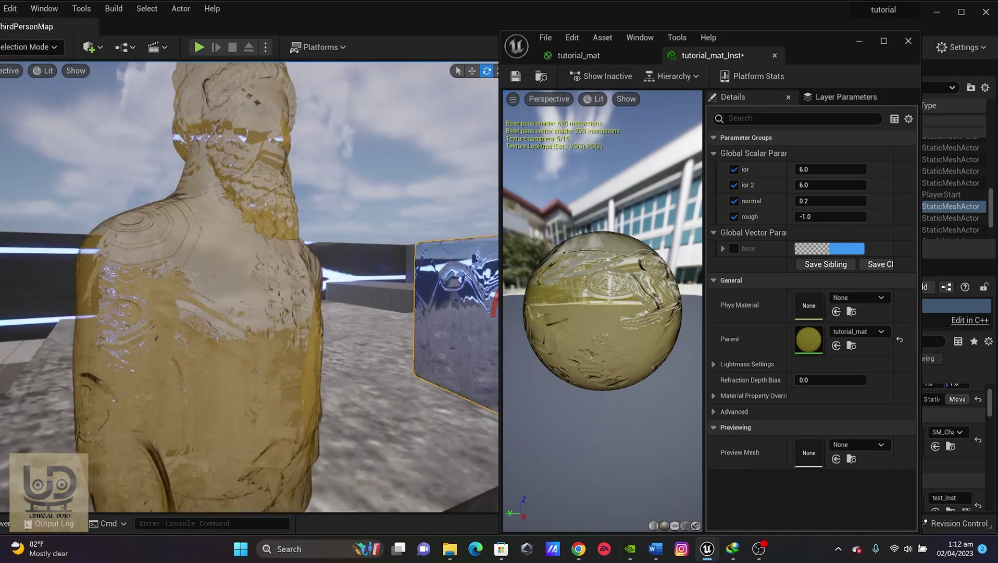
pyautogui.scroll(-4, 313, 186)
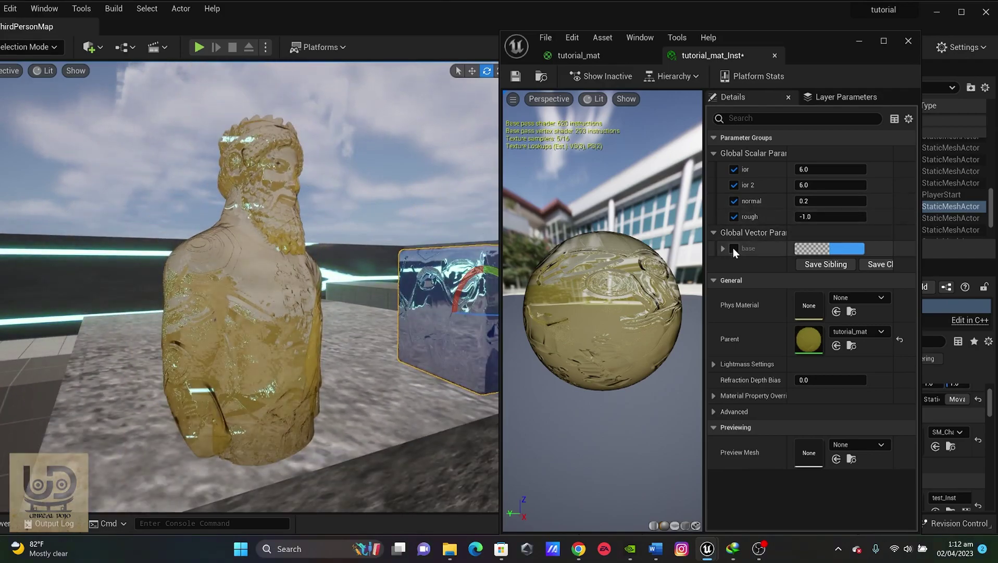
pyautogui.click(734, 248)
pyautogui.moveTo(253, 162); pyautogui.dragTo(237, 163, button='right')
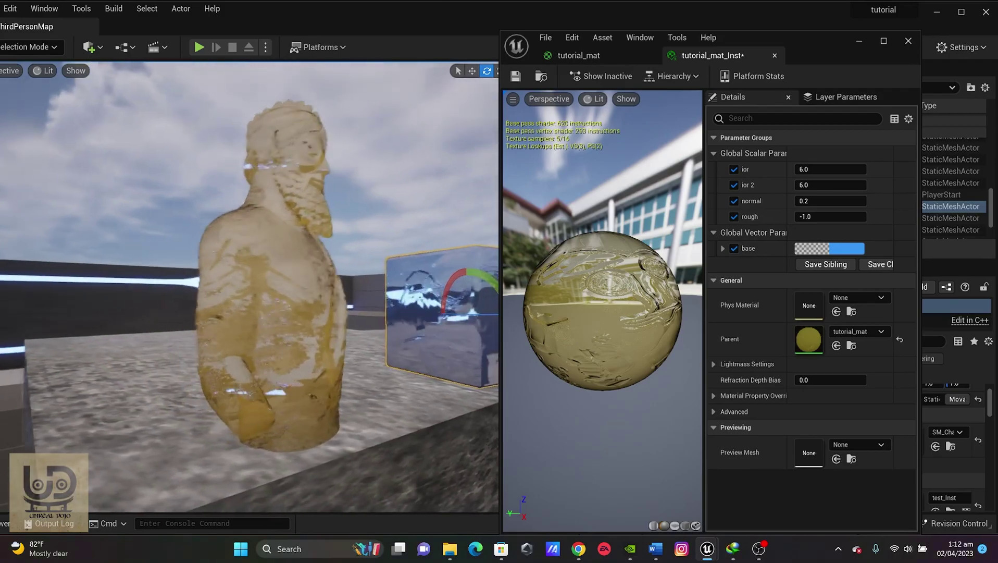
pyautogui.moveTo(304, 254); pyautogui.dragTo(296, 254, button='right')
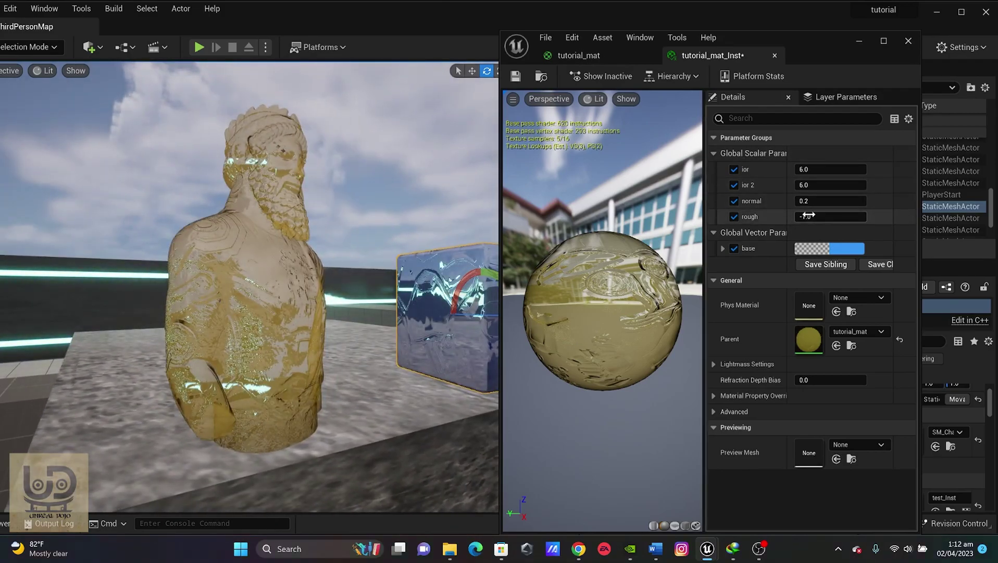
# - Set tutorial_mat_Inst's rough parameter to about -0.91 and normal to about -0.16, and inspect the bust up close
pyautogui.moveTo(814, 221); pyautogui.dragTo(807, 200)
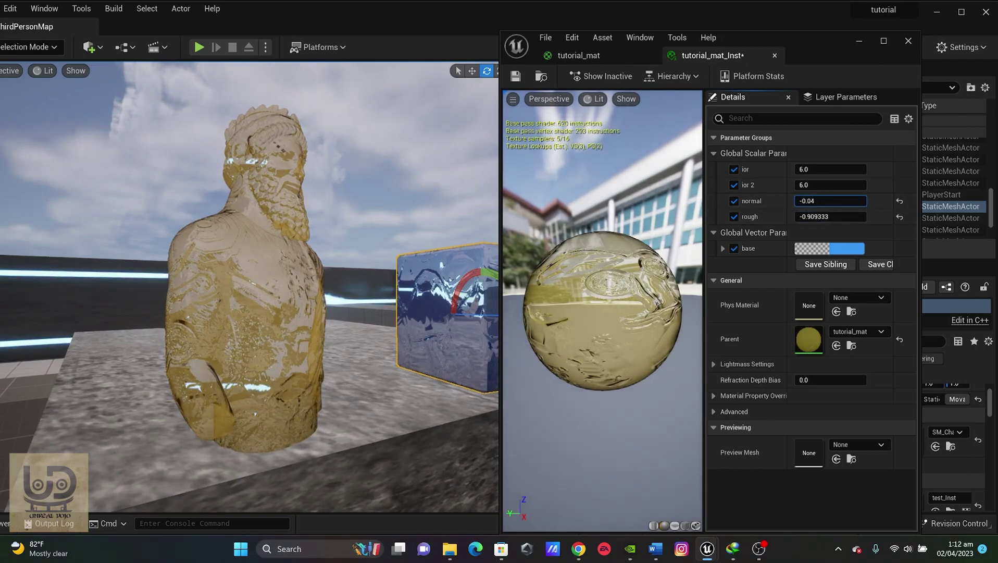
pyautogui.click(513, 218)
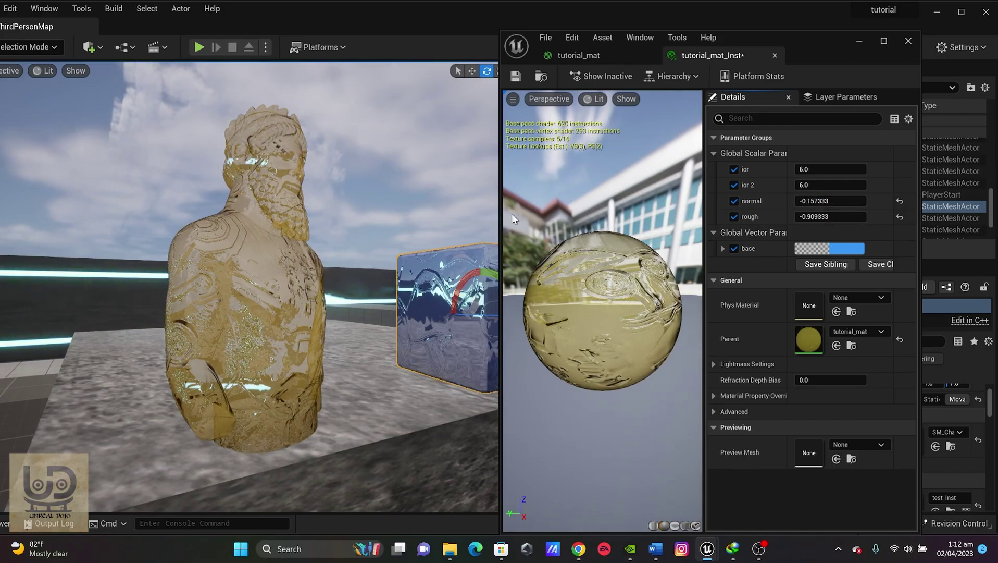
pyautogui.press('w')
pyautogui.press('s')
pyautogui.moveTo(253, 210)
pyautogui.mouseDown(button='right')
pyautogui.moveTo(289, 210)
pyautogui.moveTo(261, 211)
pyautogui.mouseUp(button='right')
pyautogui.press('a')
pyautogui.press('d')
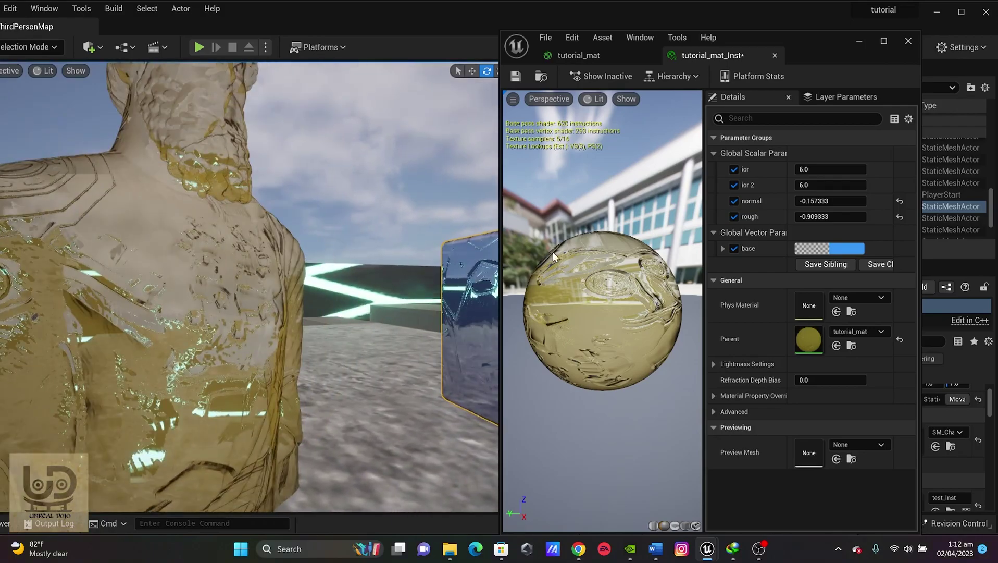
# - Try a pale cream base colour, hex sRGB F3E7D200, for tutorial_mat_Inst
pyautogui.click(857, 247)
pyautogui.click(705, 316)
pyautogui.moveTo(707, 318)
pyautogui.mouseDown()
pyautogui.moveTo(682, 326)
pyautogui.moveTo(688, 336)
pyautogui.mouseUp()
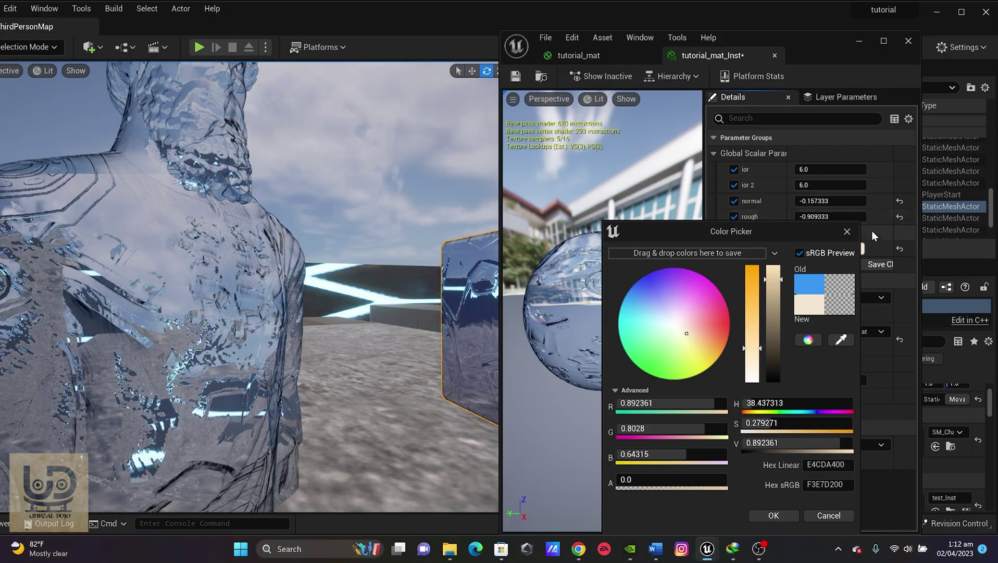
pyautogui.click(775, 515)
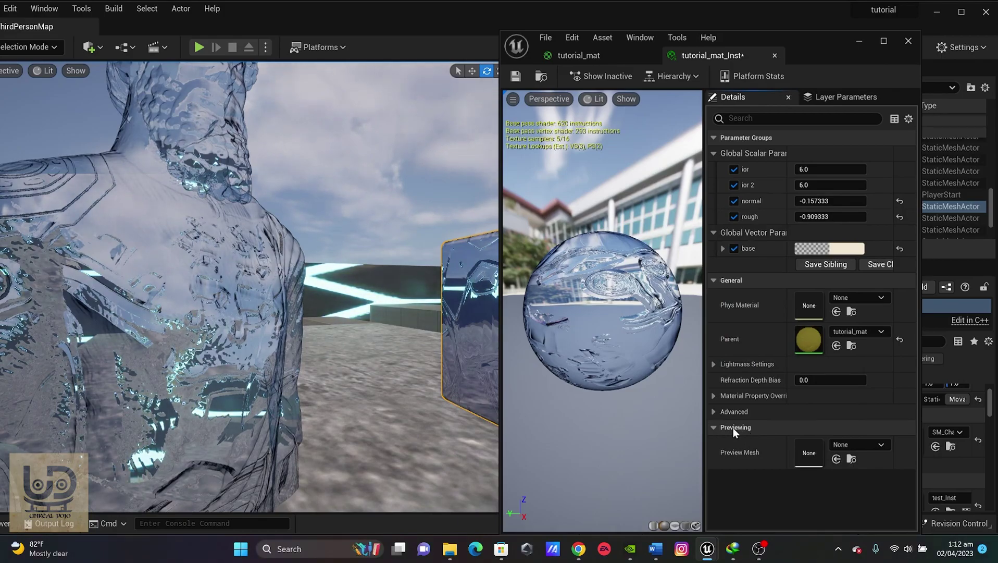
# - Try a near-white, slightly bluish base colour, hex sRGB EBECF300, for tutorial_mat_Inst
pyautogui.click(838, 250)
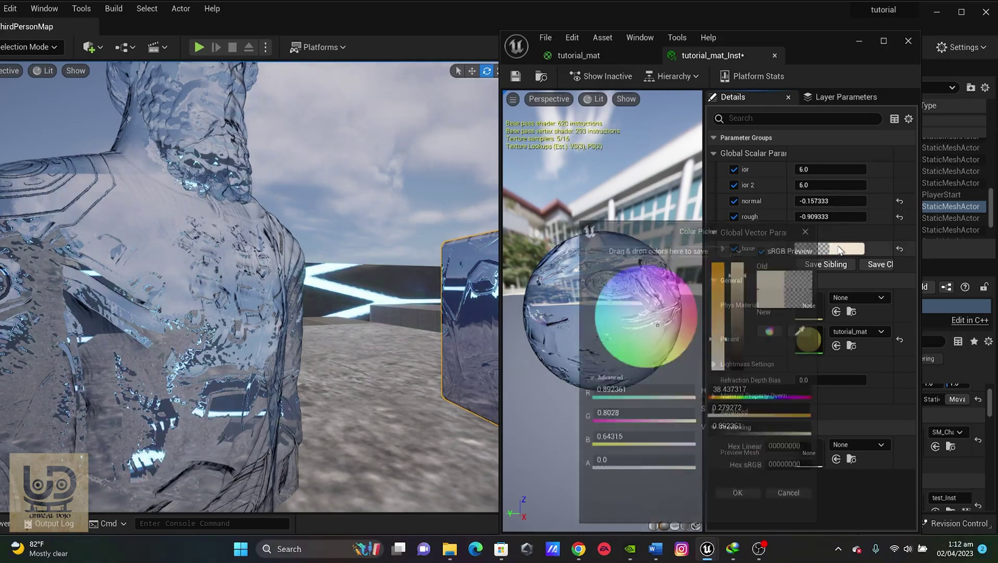
pyautogui.moveTo(669, 328); pyautogui.dragTo(661, 315)
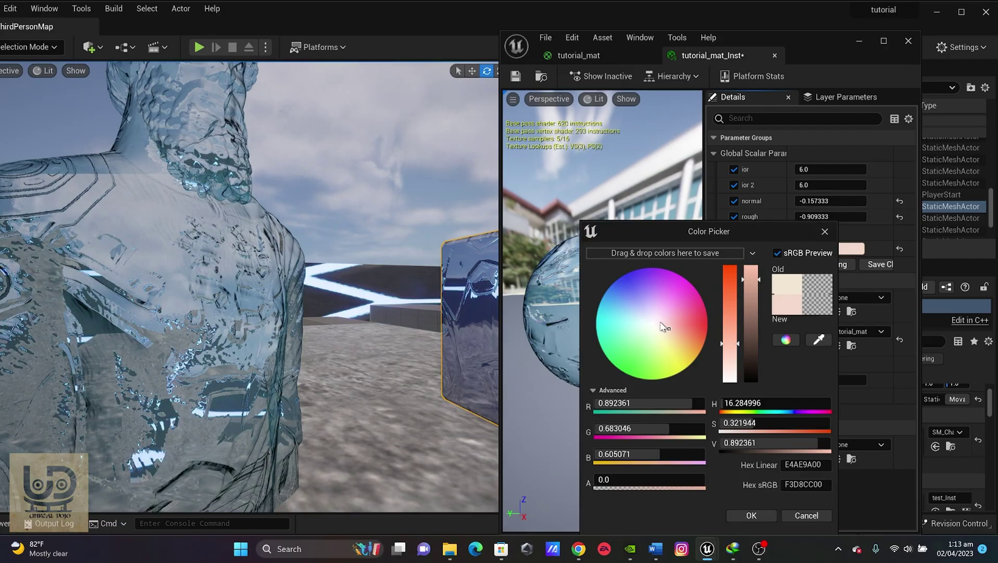
pyautogui.moveTo(659, 326); pyautogui.dragTo(650, 320)
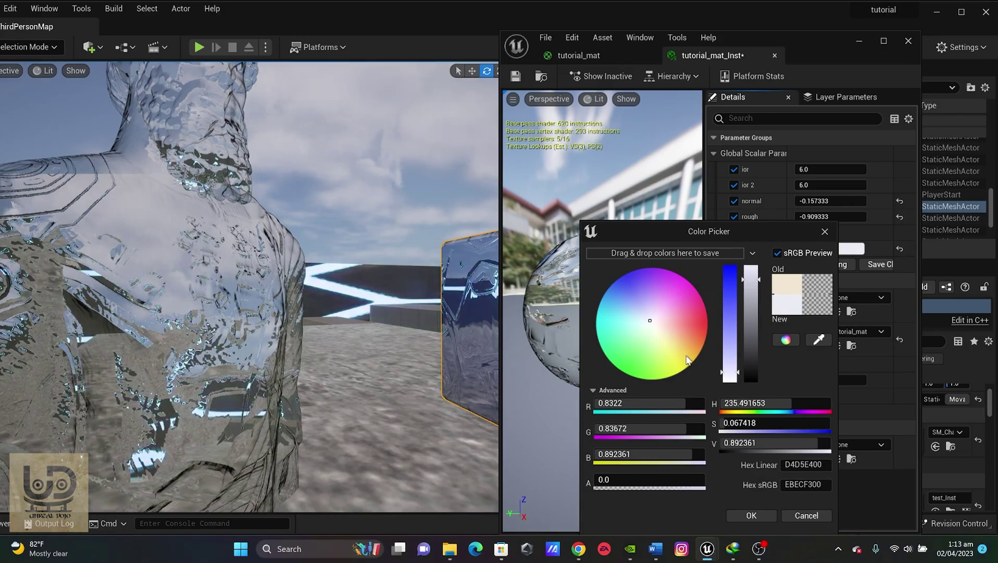
pyautogui.click(747, 520)
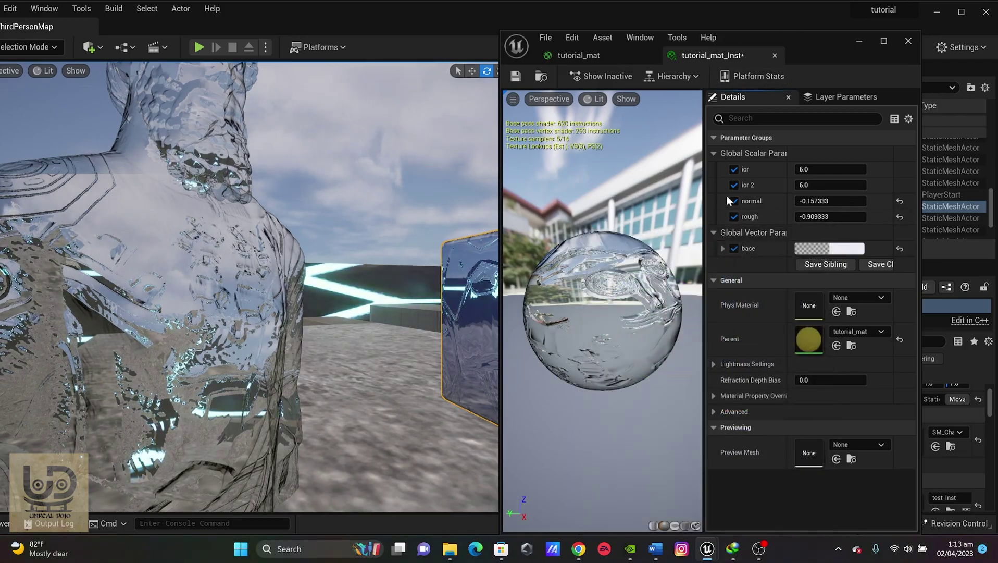
# - Set tutorial_mat_Inst's base colour to pale peach, hex sRGB F3D3BB00
pyautogui.click(844, 254)
pyautogui.moveTo(657, 325); pyautogui.dragTo(679, 333)
pyautogui.click(757, 515)
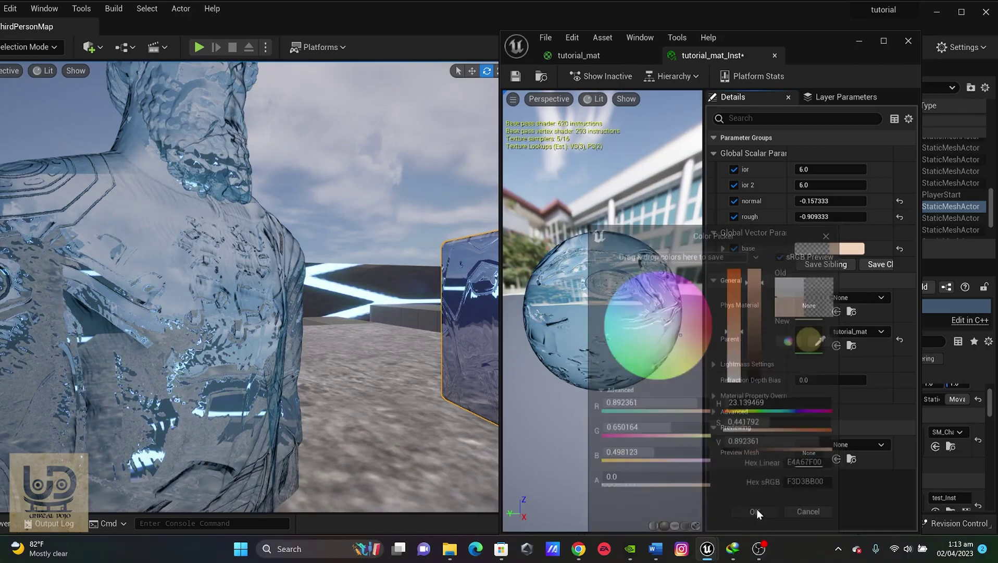
# - Set the ior parameter of tutorial_mat_Inst to 7 and view the whole bust
pyautogui.click(810, 168)
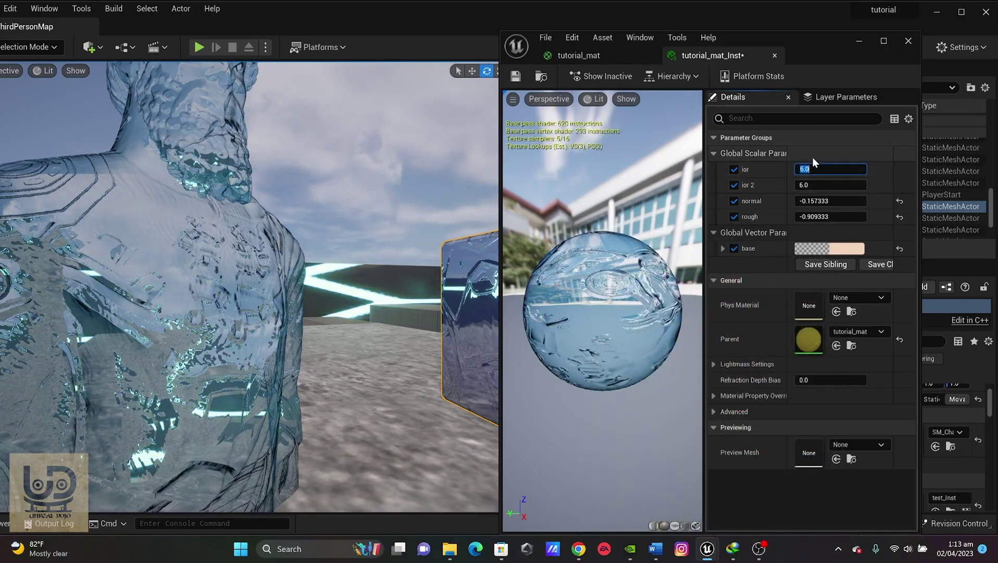
pyautogui.write('7')
pyautogui.press('Return')
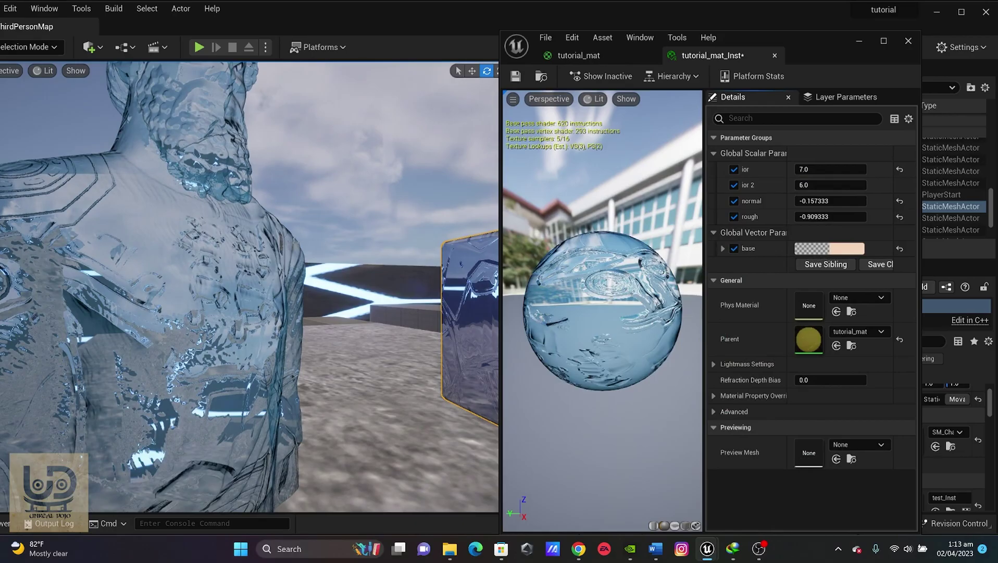
pyautogui.moveTo(298, 238)
pyautogui.mouseDown(button='right')
pyautogui.moveTo(322, 237)
pyautogui.moveTo(293, 249)
pyautogui.mouseUp(button='right')
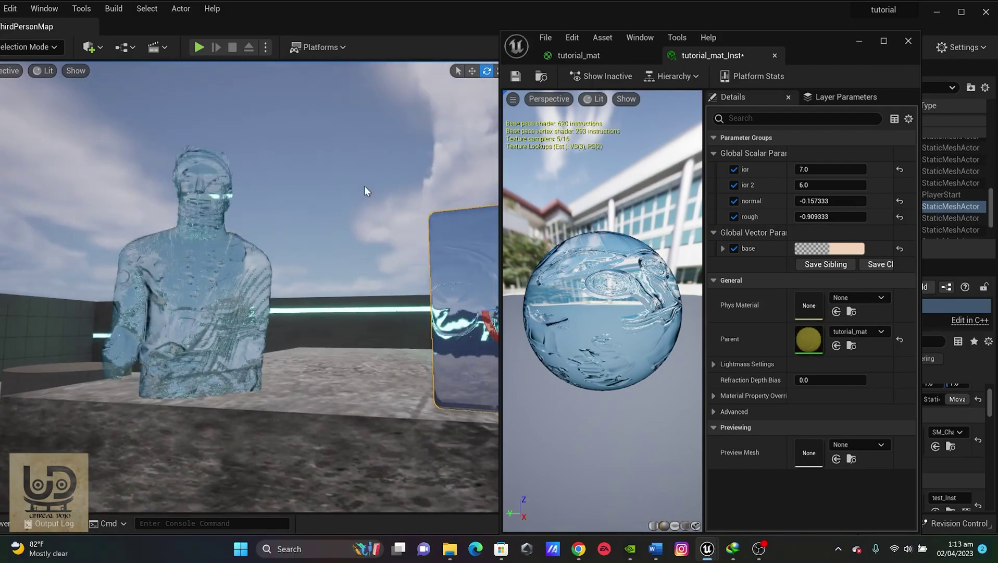
# - Clear the material instance editor out of the way and examine the glass bust and chamfered cube in the level
pyautogui.moveTo(779, 40); pyautogui.dragTo(819, 43)
pyautogui.click(931, 44)
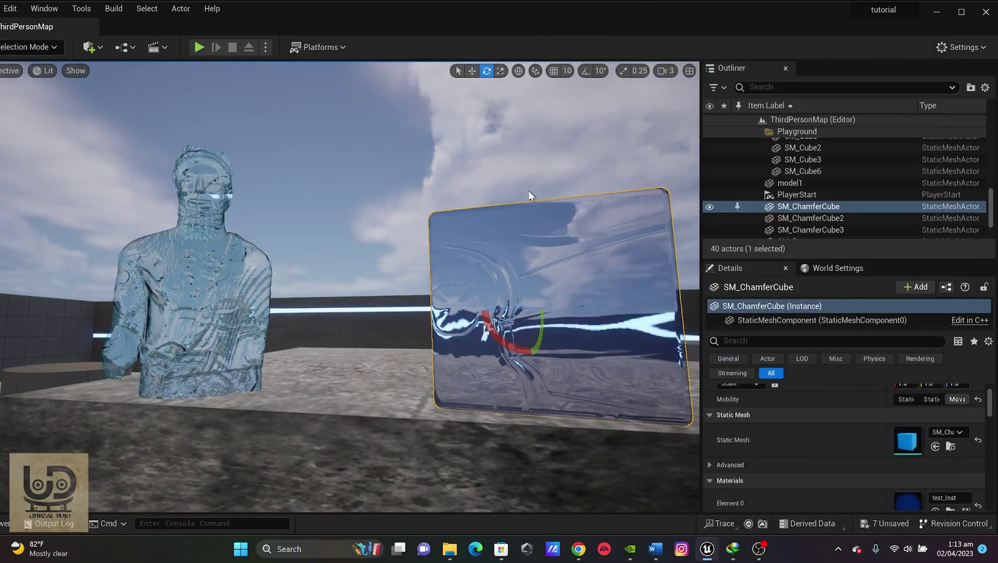
pyautogui.moveTo(350, 286); pyautogui.dragTo(350, 286, button='right')
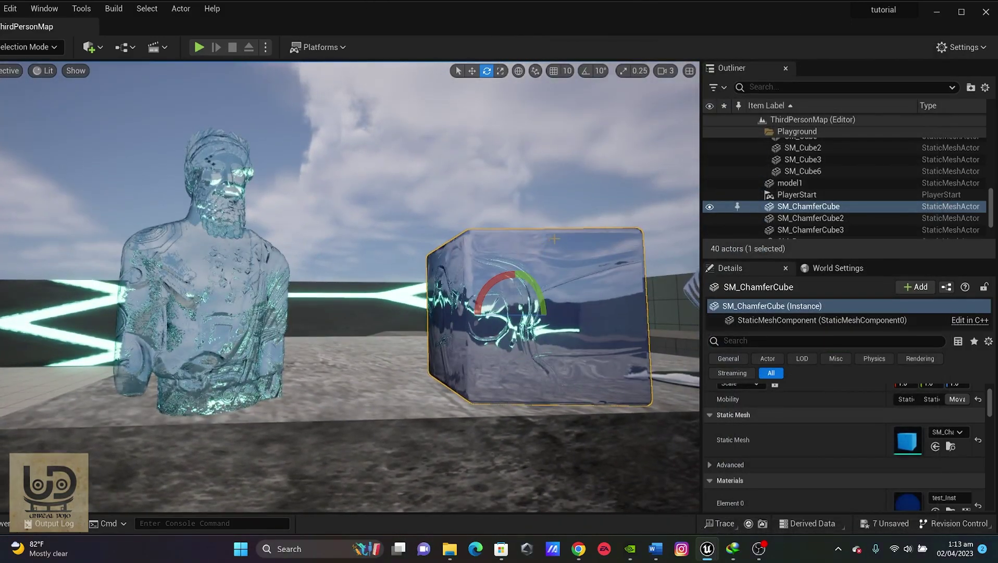
pyautogui.moveTo(520, 240); pyautogui.dragTo(520, 240, button='right')
pyautogui.moveTo(620, 253); pyautogui.dragTo(620, 252, button='right')
# - Select and frame the_award, and examine it and the glass bust at several distances and angles
pyautogui.click(631, 256)
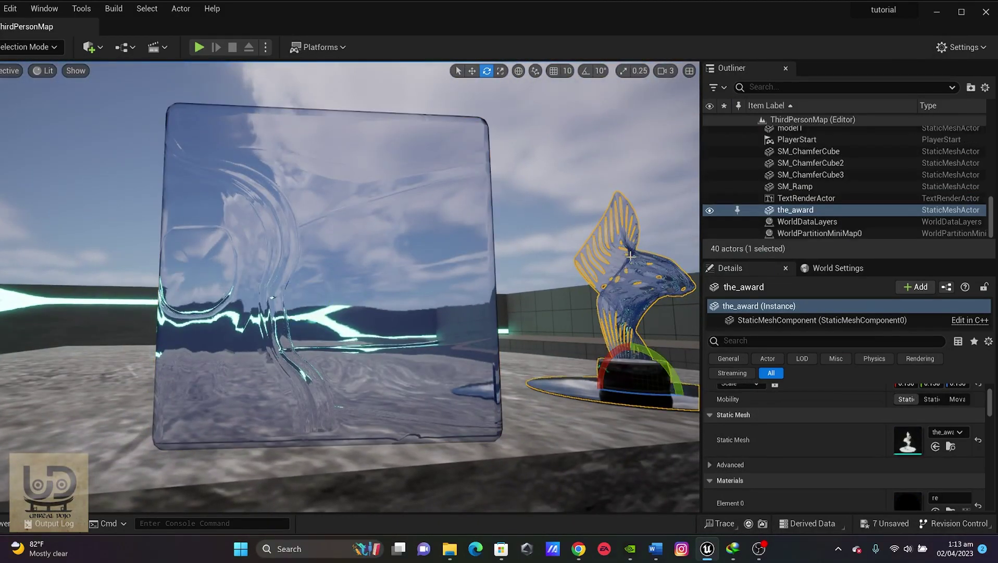
pyautogui.press('f')
pyautogui.moveTo(321, 251)
pyautogui.keyDown('alt'); pyautogui.mouseDown()
pyautogui.moveTo(407, 250)
pyautogui.moveTo(322, 250)
pyautogui.mouseUp(); pyautogui.keyUp('alt')
pyautogui.scroll(5, 322, 251)
pyautogui.scroll(-2, 321, 251)
pyautogui.scroll(-5, 321, 251)
pyautogui.scroll(4, 322, 250)
pyautogui.scroll(2, 322, 251)
pyautogui.press('a')
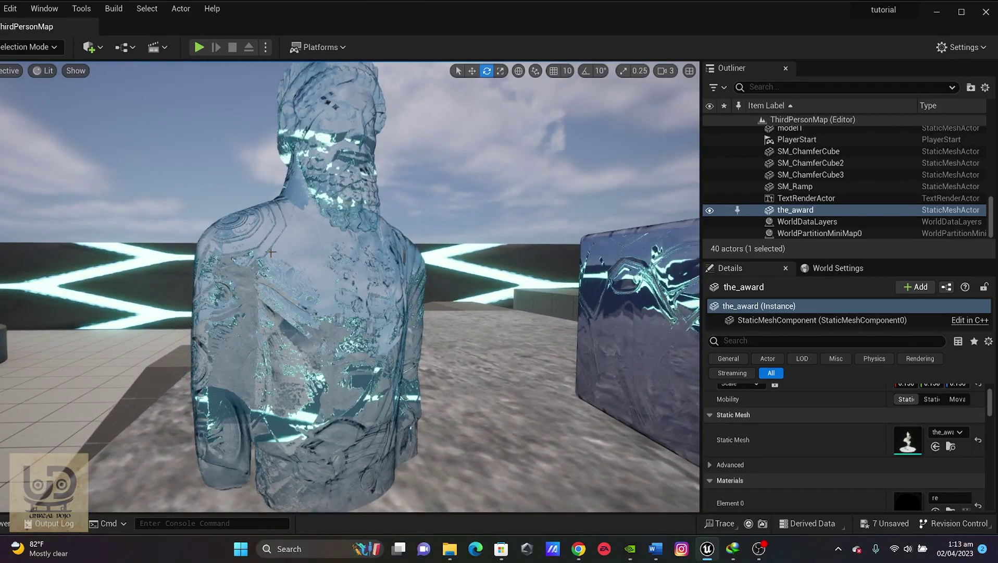
pyautogui.keyDown('alt'); pyautogui.moveTo(322, 250); pyautogui.dragTo(322, 251); pyautogui.keyUp('alt')
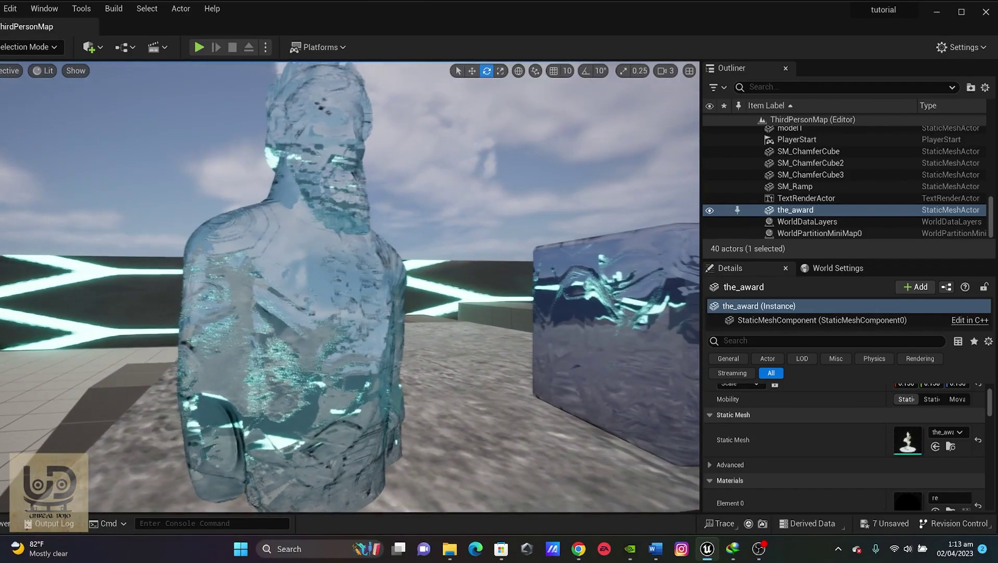